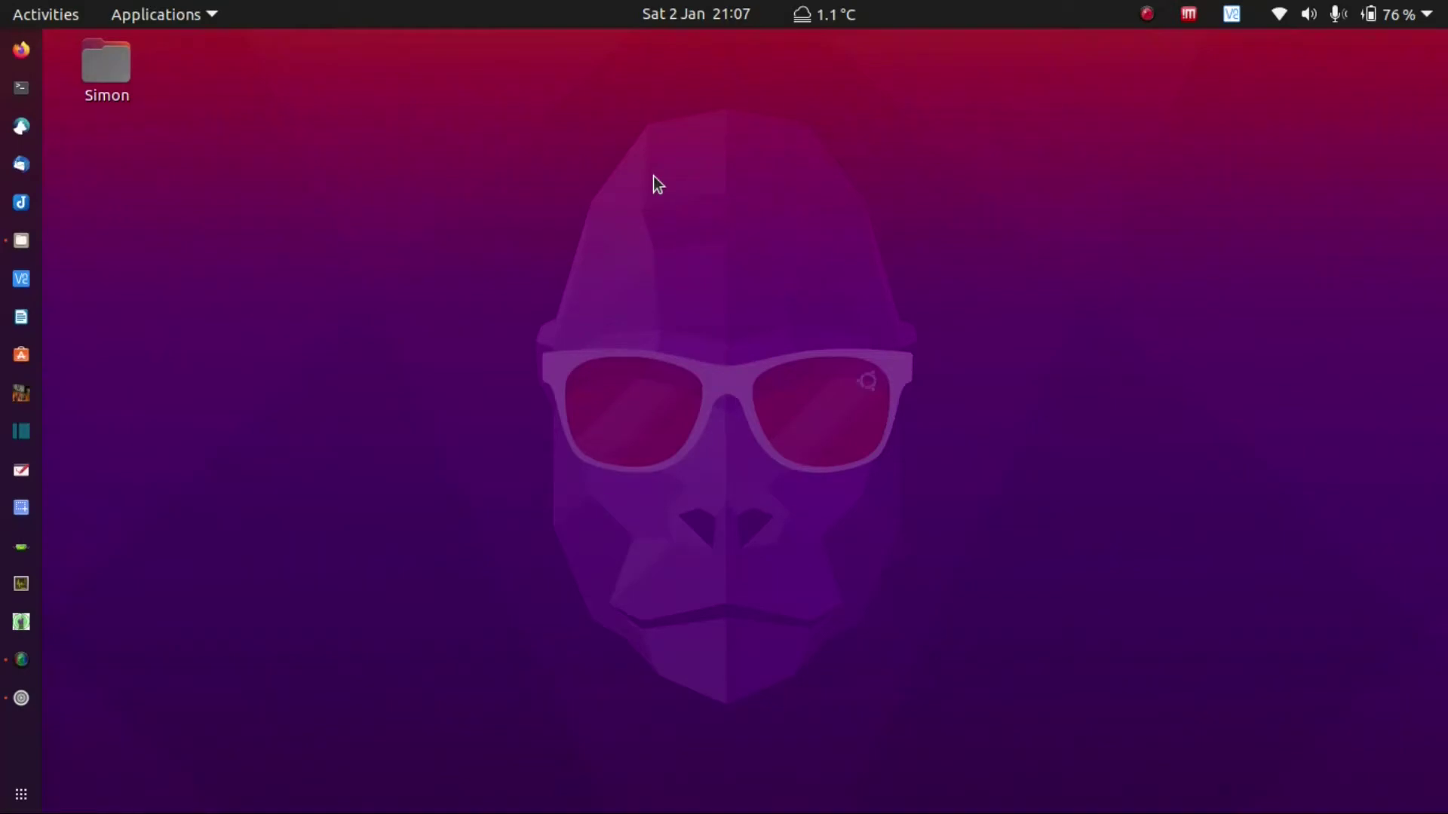
Step: Launch YAAC and dismiss the Bluetooth Port Drivers error to reach the station map
{"action": "left_click", "coordinate": [21, 622]}
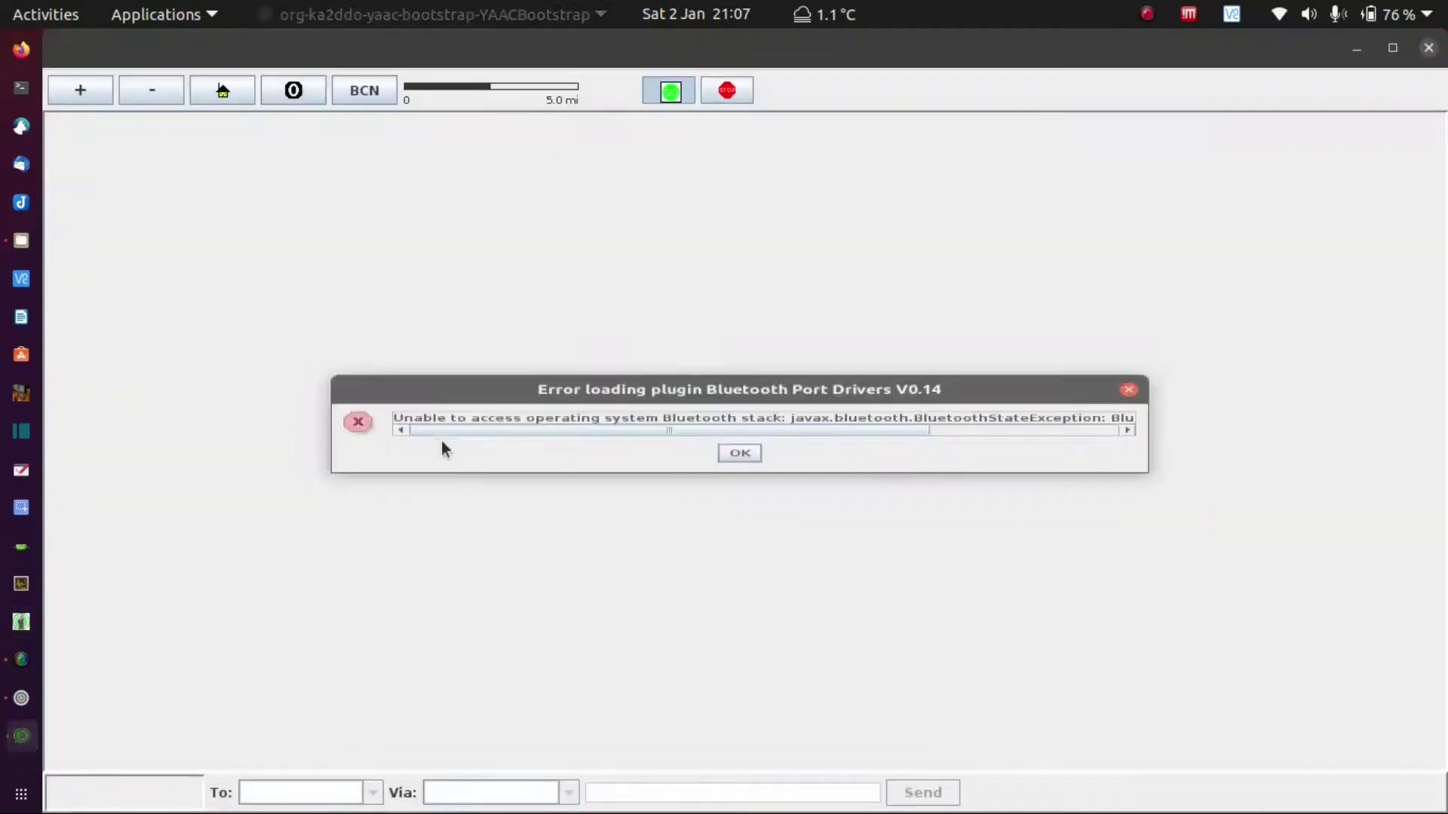
{"action": "left_click", "coordinate": [738, 464]}
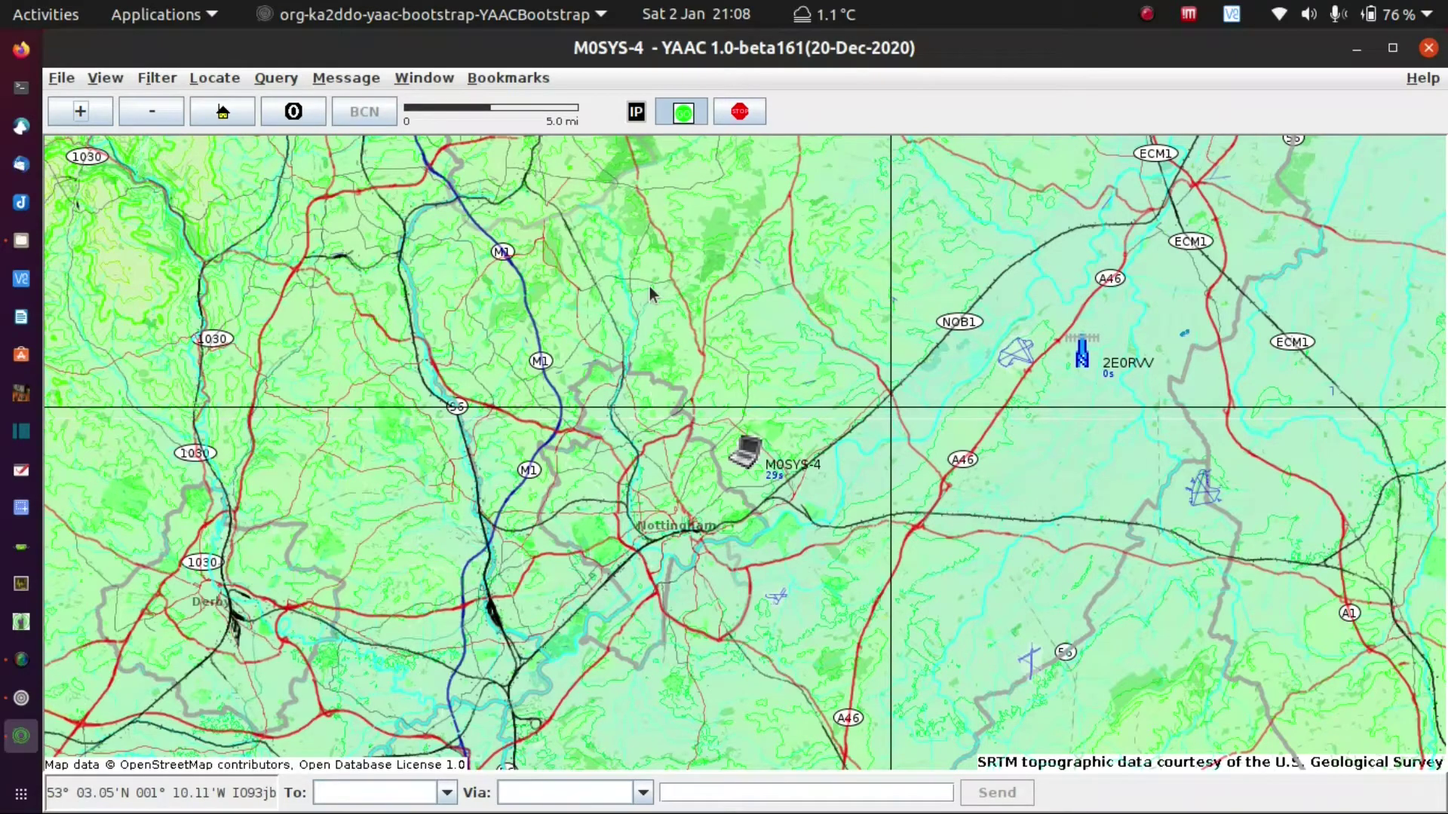
Step: In Expert Mode configuration, edit Port1, the euro.aprs2.net APRS-IS port
{"action": "left_click", "coordinate": [64, 80]}
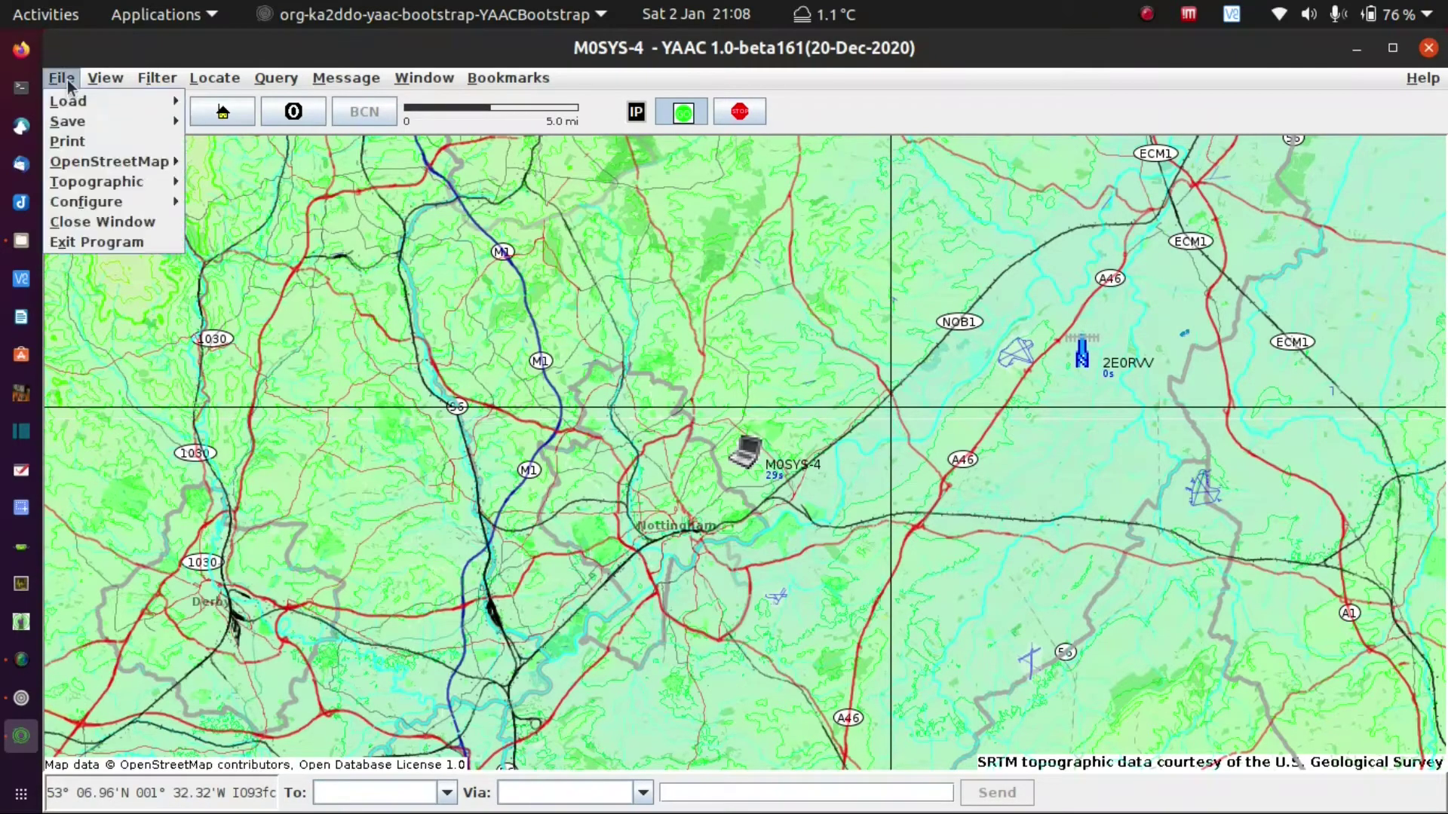
{"action": "mouse_move", "coordinate": [101, 210]}
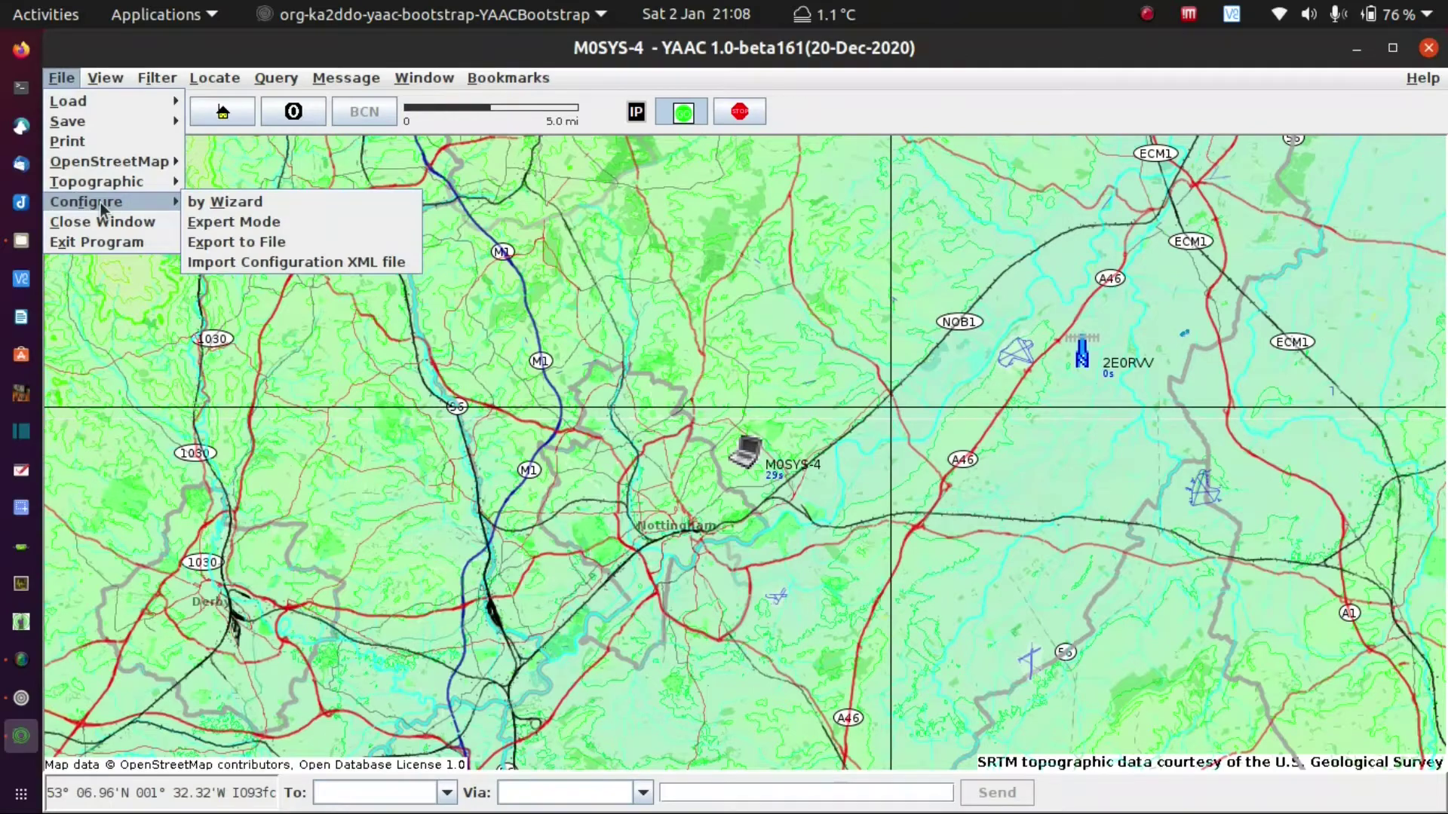
{"action": "left_click", "coordinate": [225, 224]}
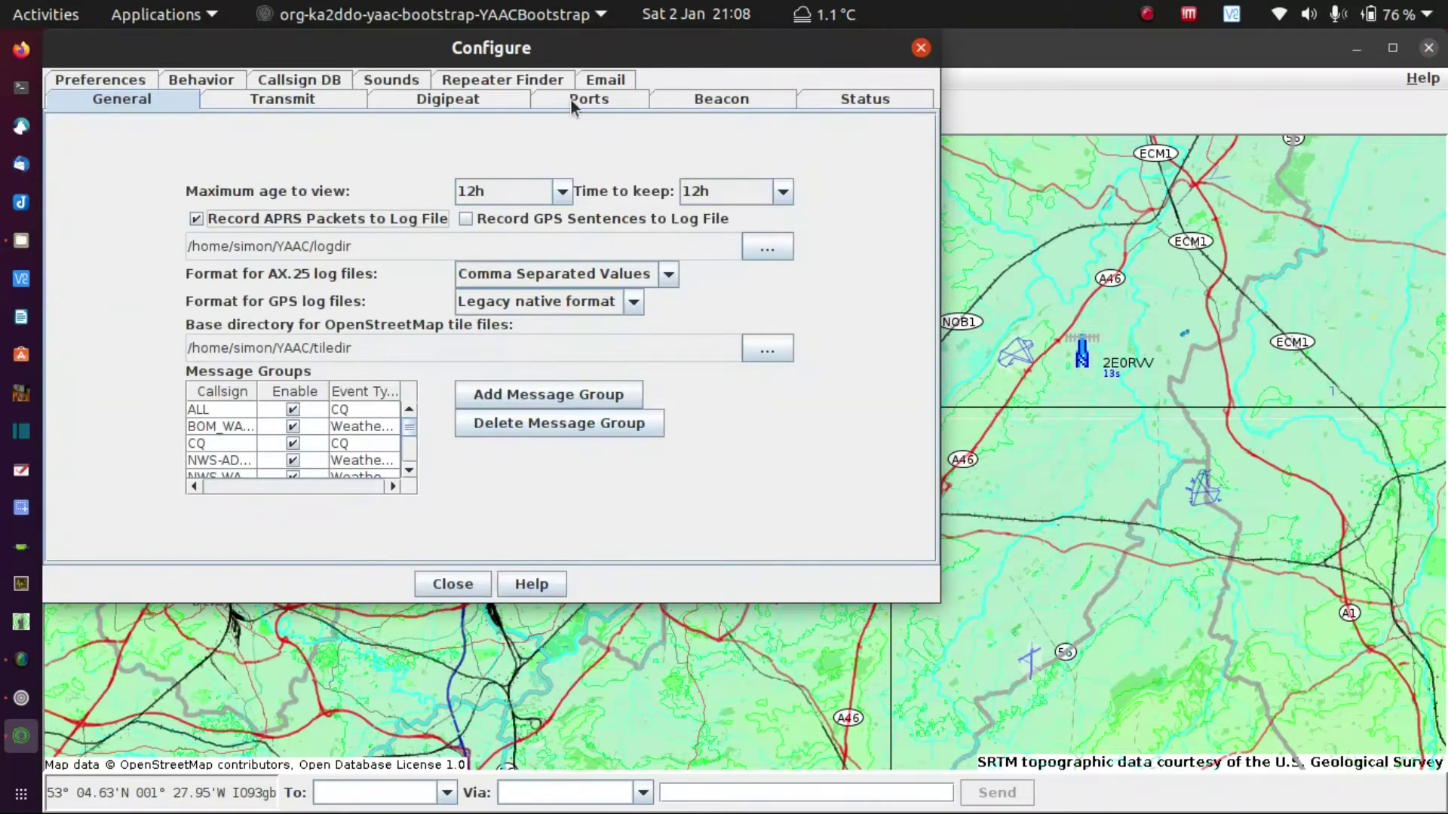
{"action": "left_click", "coordinate": [571, 104]}
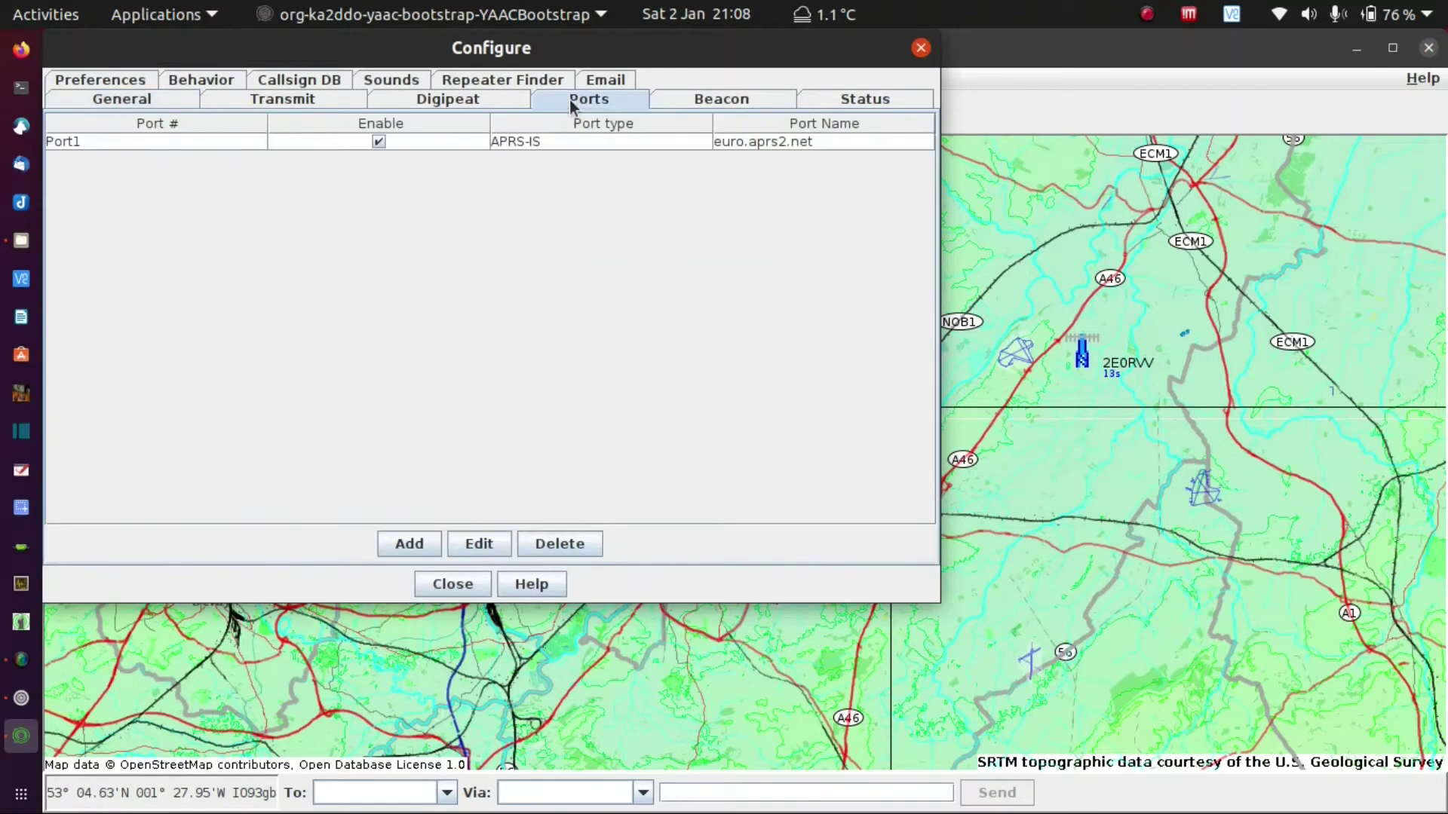
{"action": "left_click", "coordinate": [553, 142]}
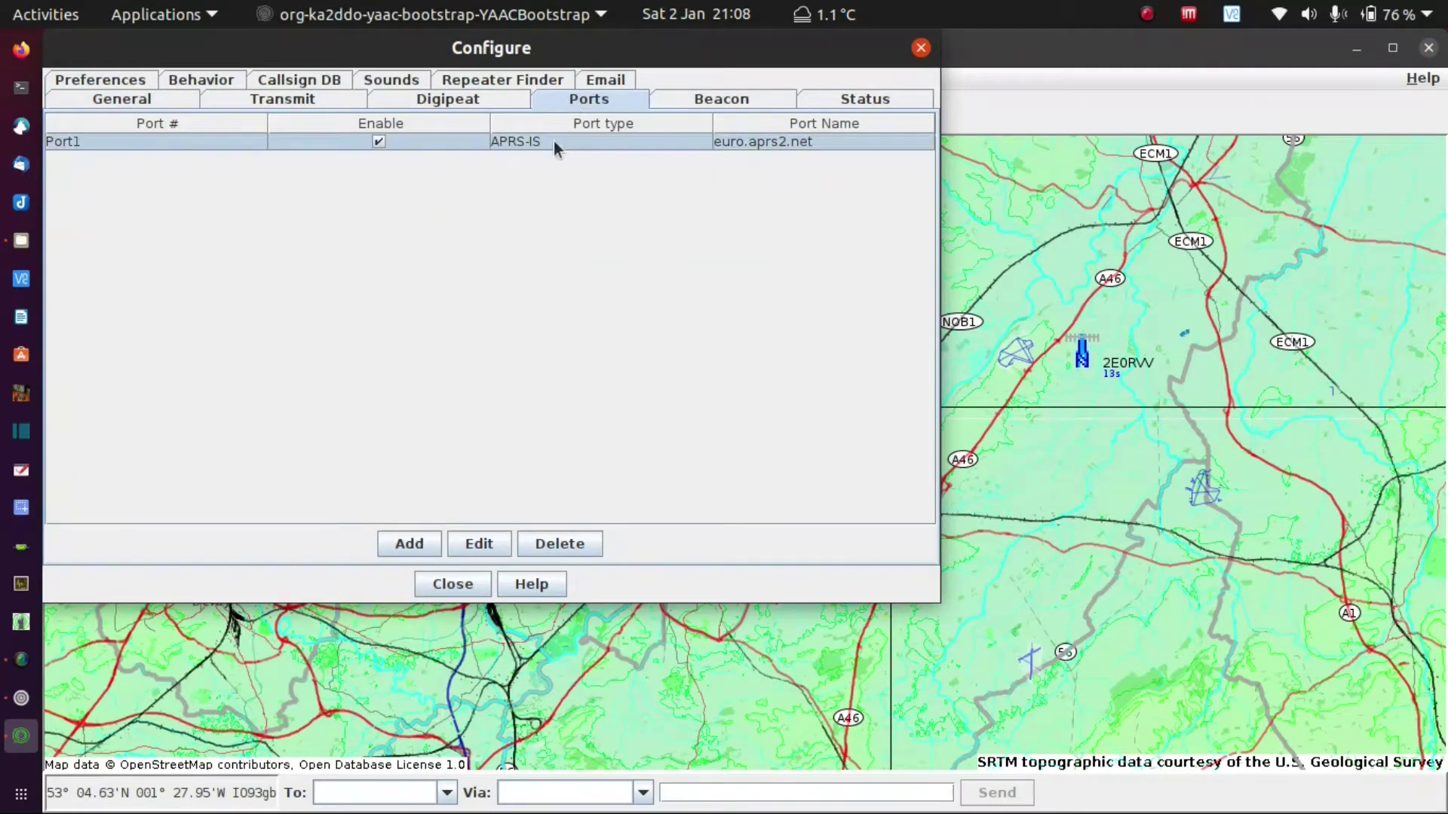
{"action": "left_click", "coordinate": [488, 541]}
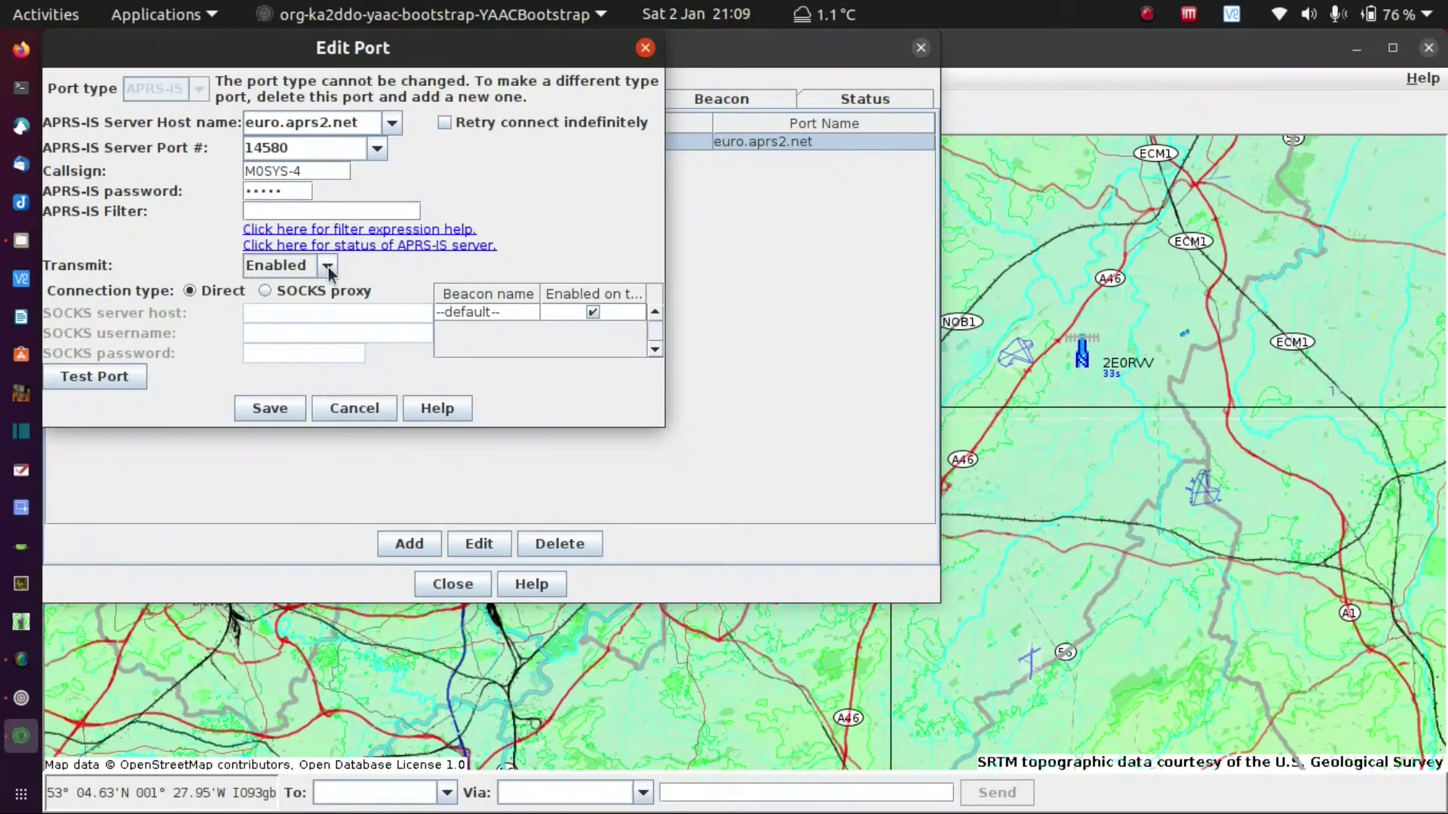
Step: Save the APRS-IS port, then add a new Serial_TNC port on /dev/ttyUSB0
{"action": "left_click", "coordinate": [268, 407]}
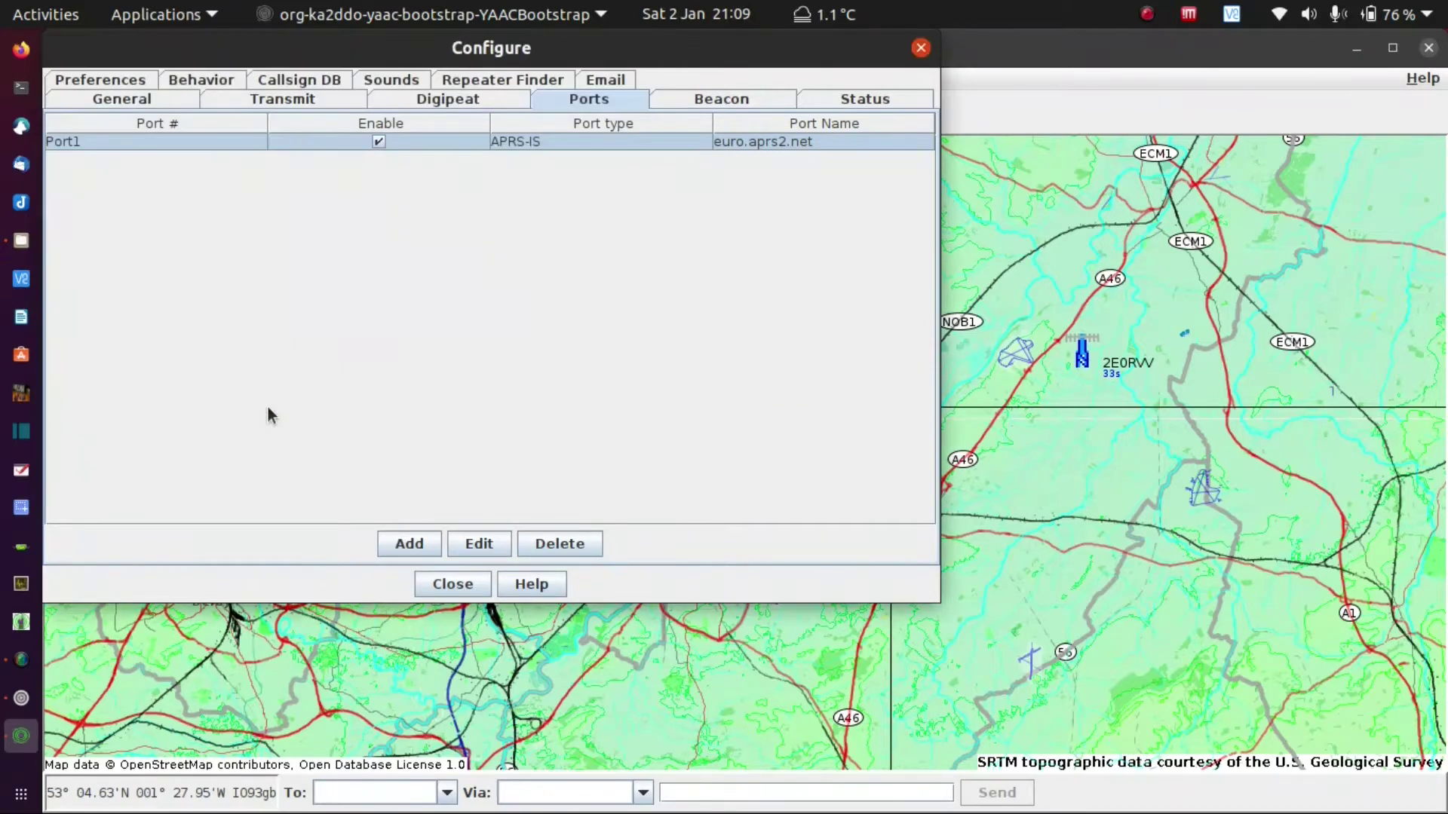
{"action": "left_click", "coordinate": [416, 542]}
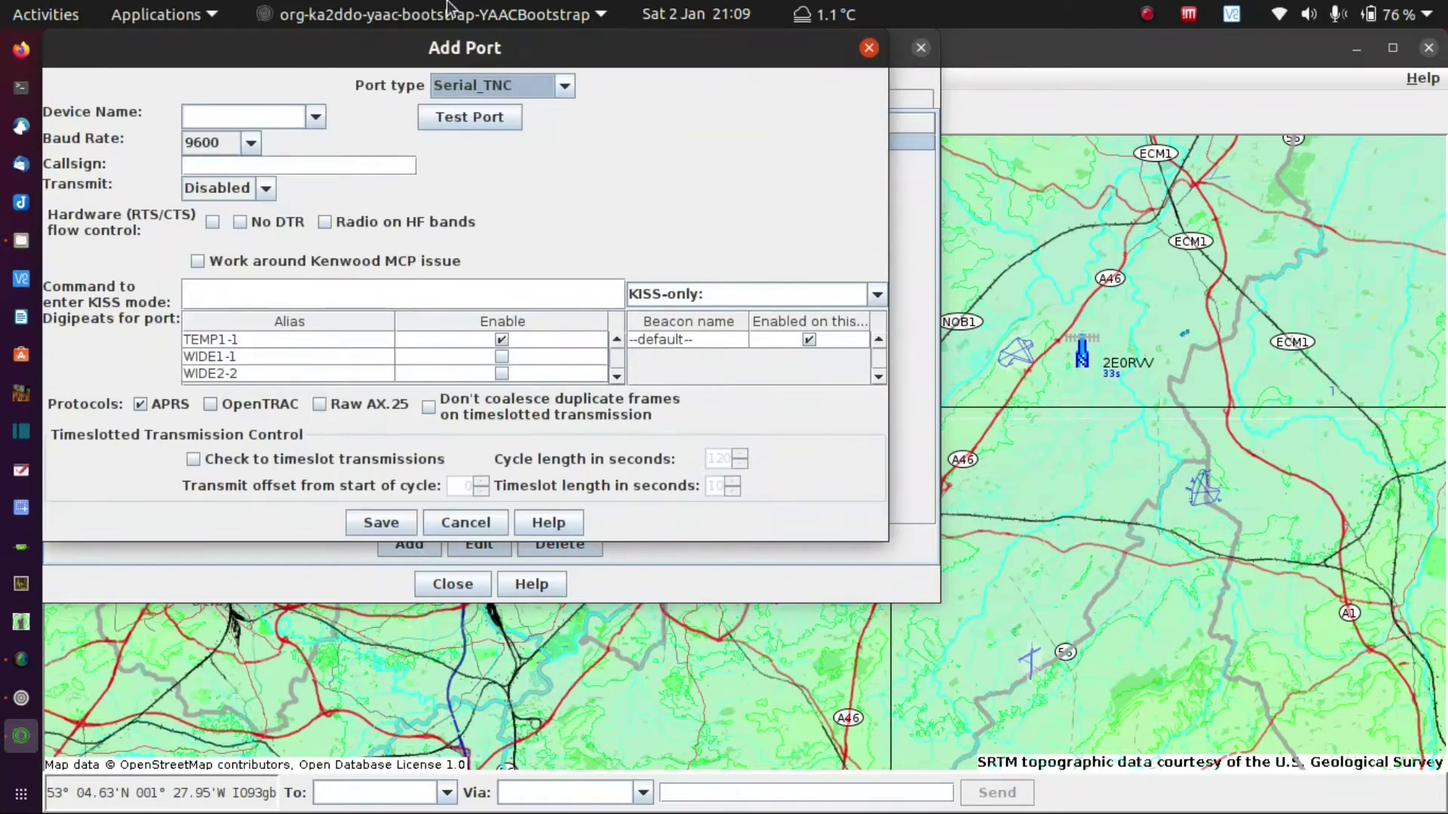
{"action": "left_click", "coordinate": [563, 87]}
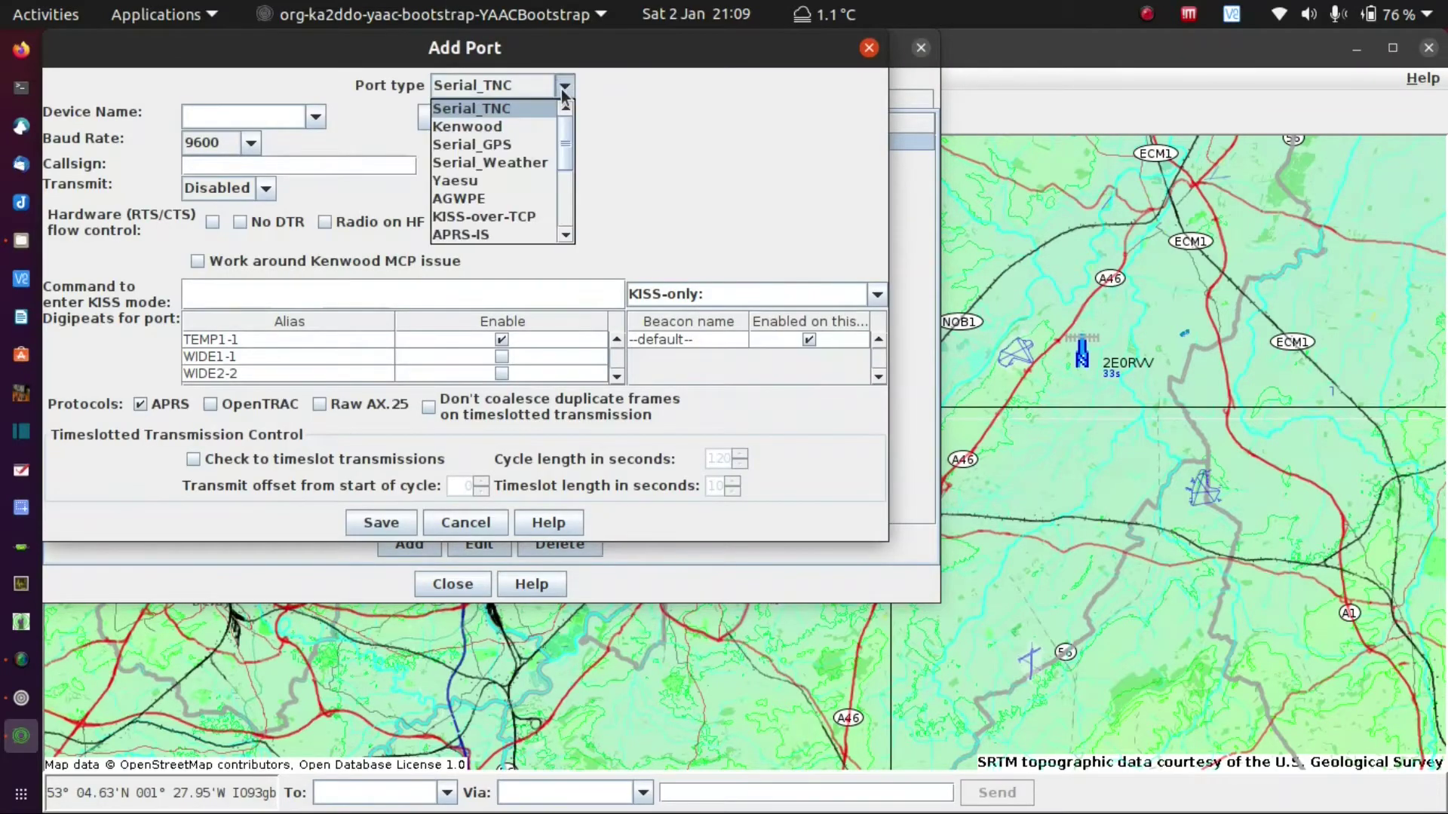
{"action": "left_click", "coordinate": [517, 108]}
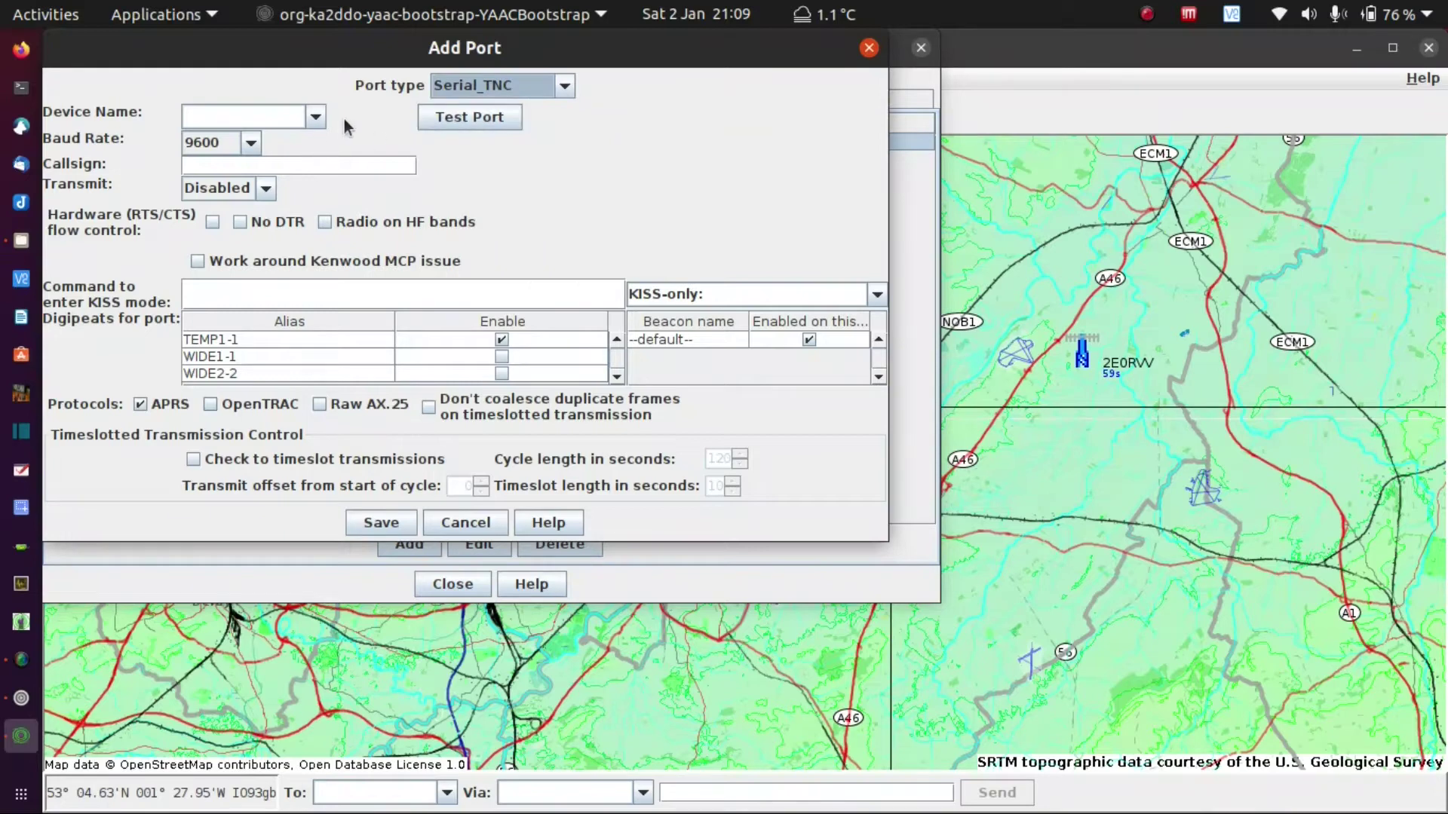
{"action": "left_click", "coordinate": [320, 113]}
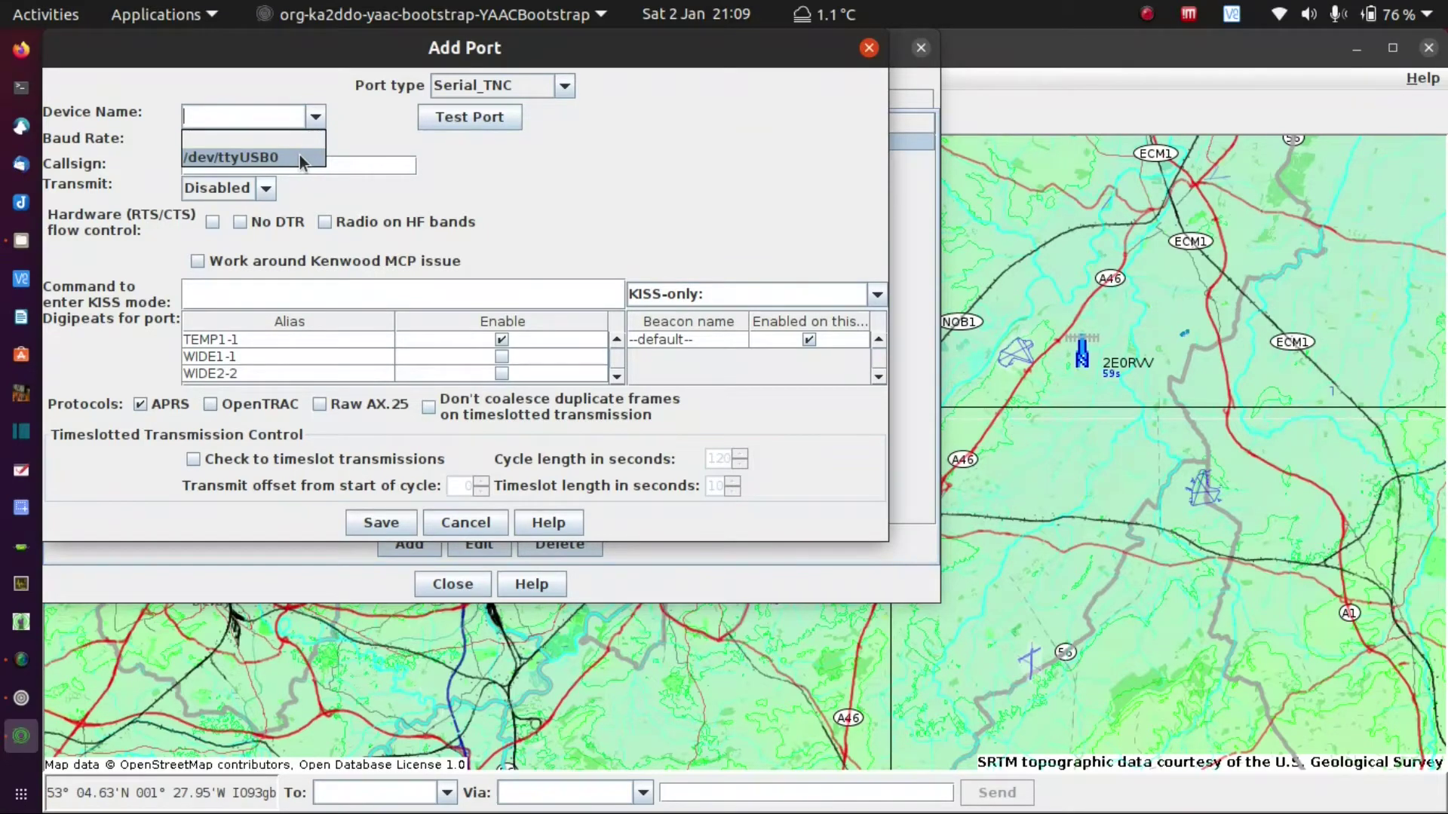
{"action": "left_click", "coordinate": [300, 158]}
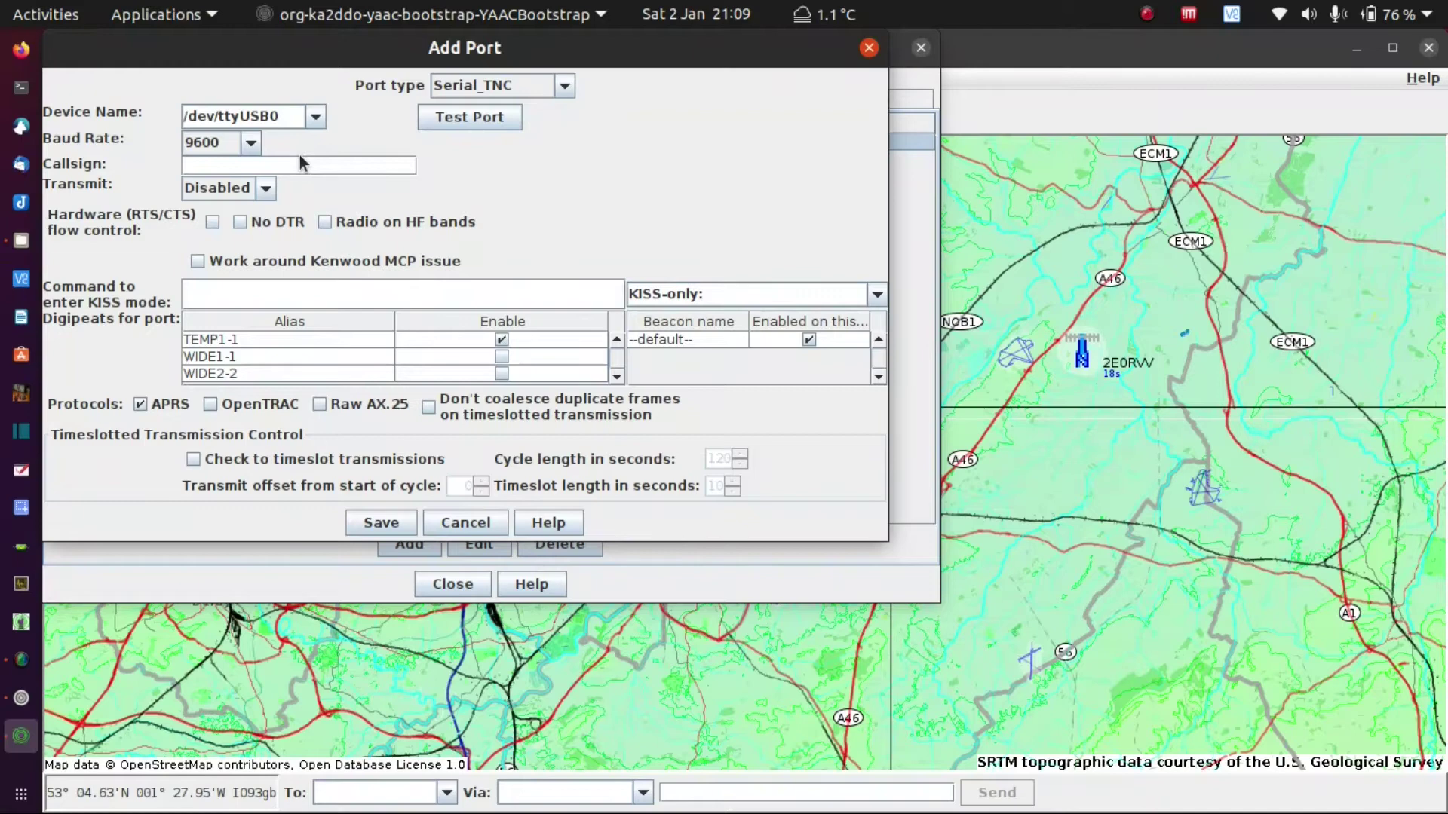
Step: Test the TNC connection on /dev/ttyUSB0 and enter the station callsign
{"action": "left_click", "coordinate": [469, 116]}
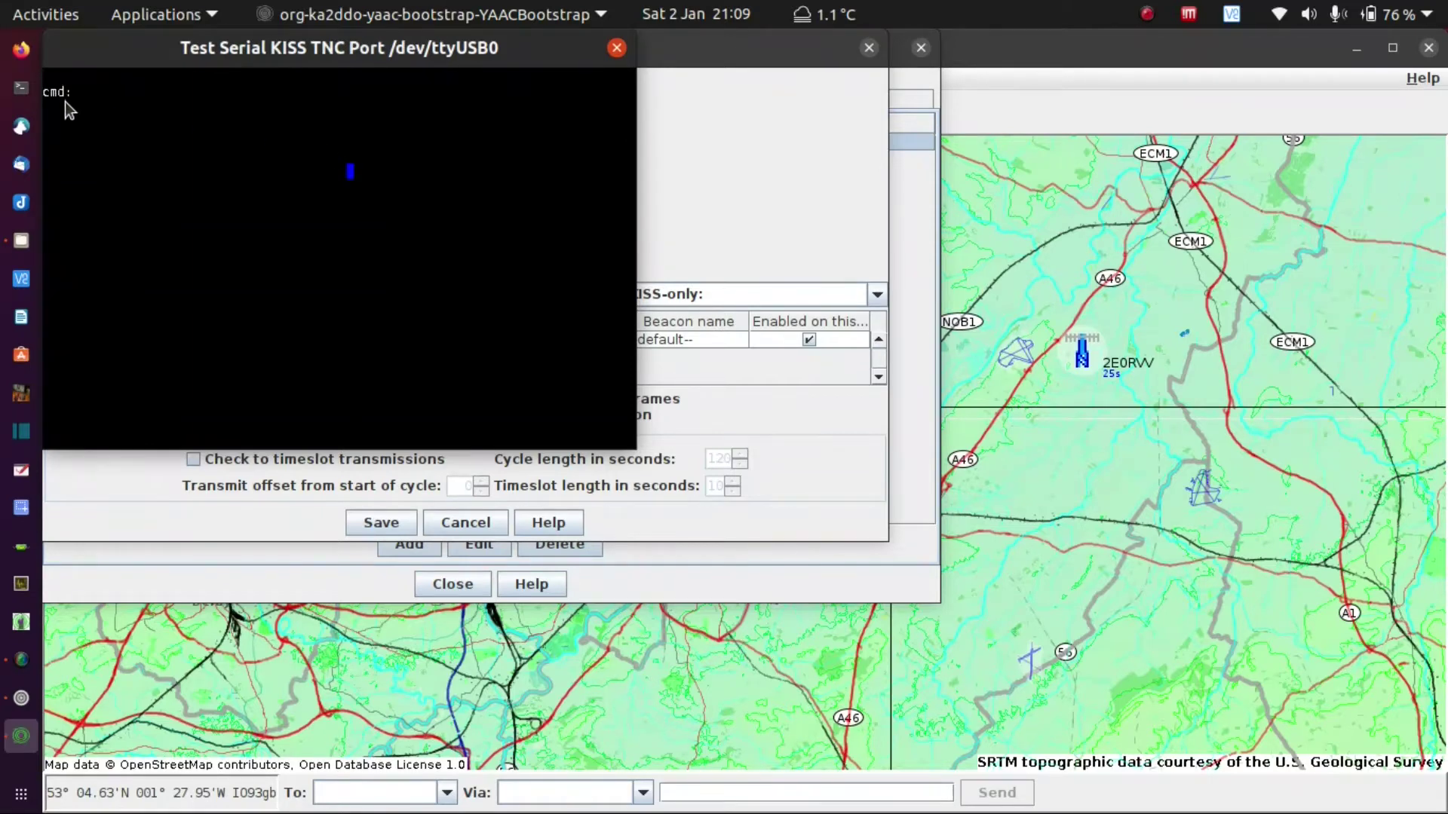
{"action": "left_click", "coordinate": [608, 53]}
{"action": "left_click", "coordinate": [386, 168]}
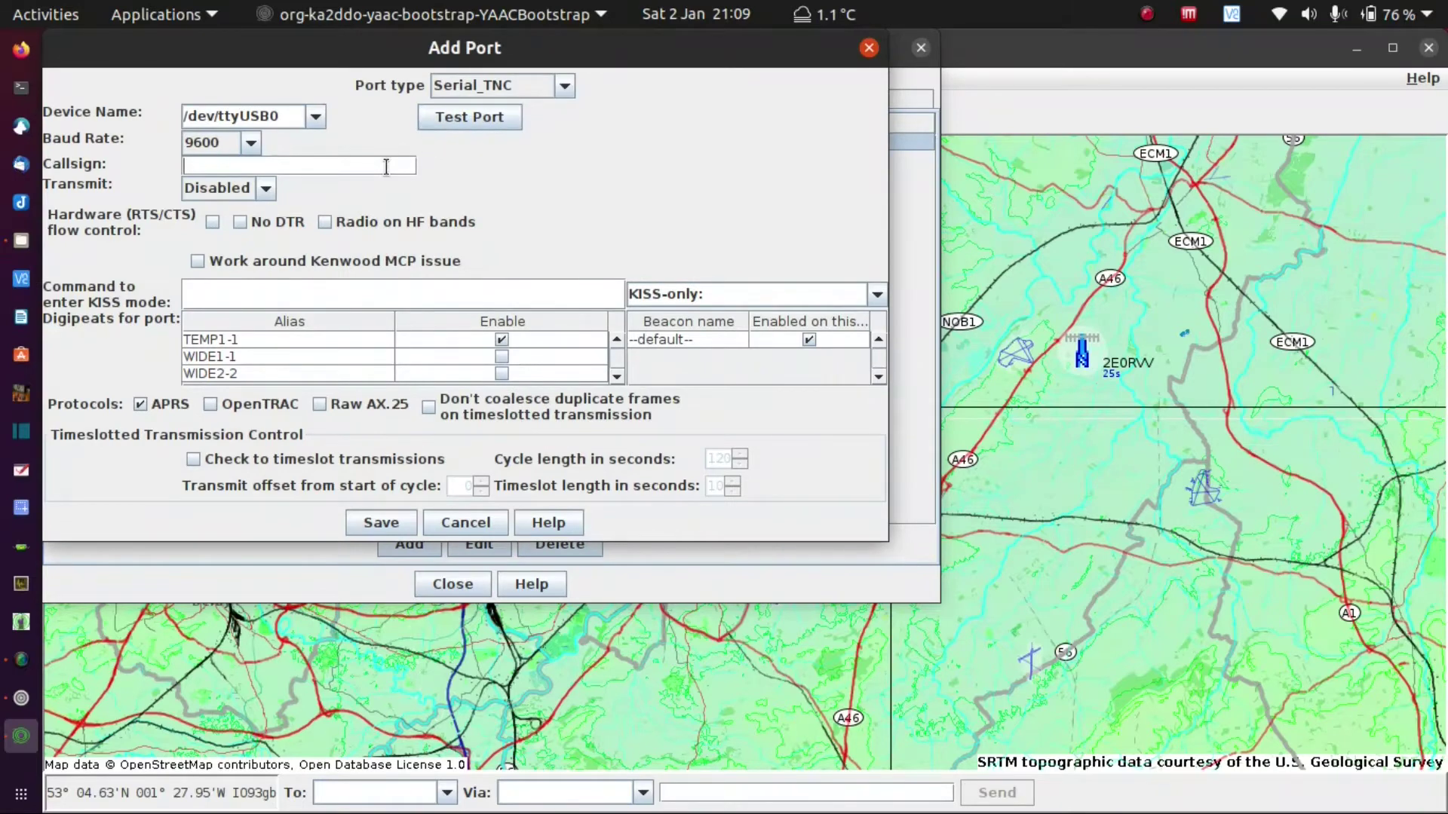
{"action": "type", "text": "M0SYS"}
Step: Set the KISS-mode command to TNC2 KISS ON\r\wRESTART\r instead of KPC-3
{"action": "left_click", "coordinate": [877, 298]}
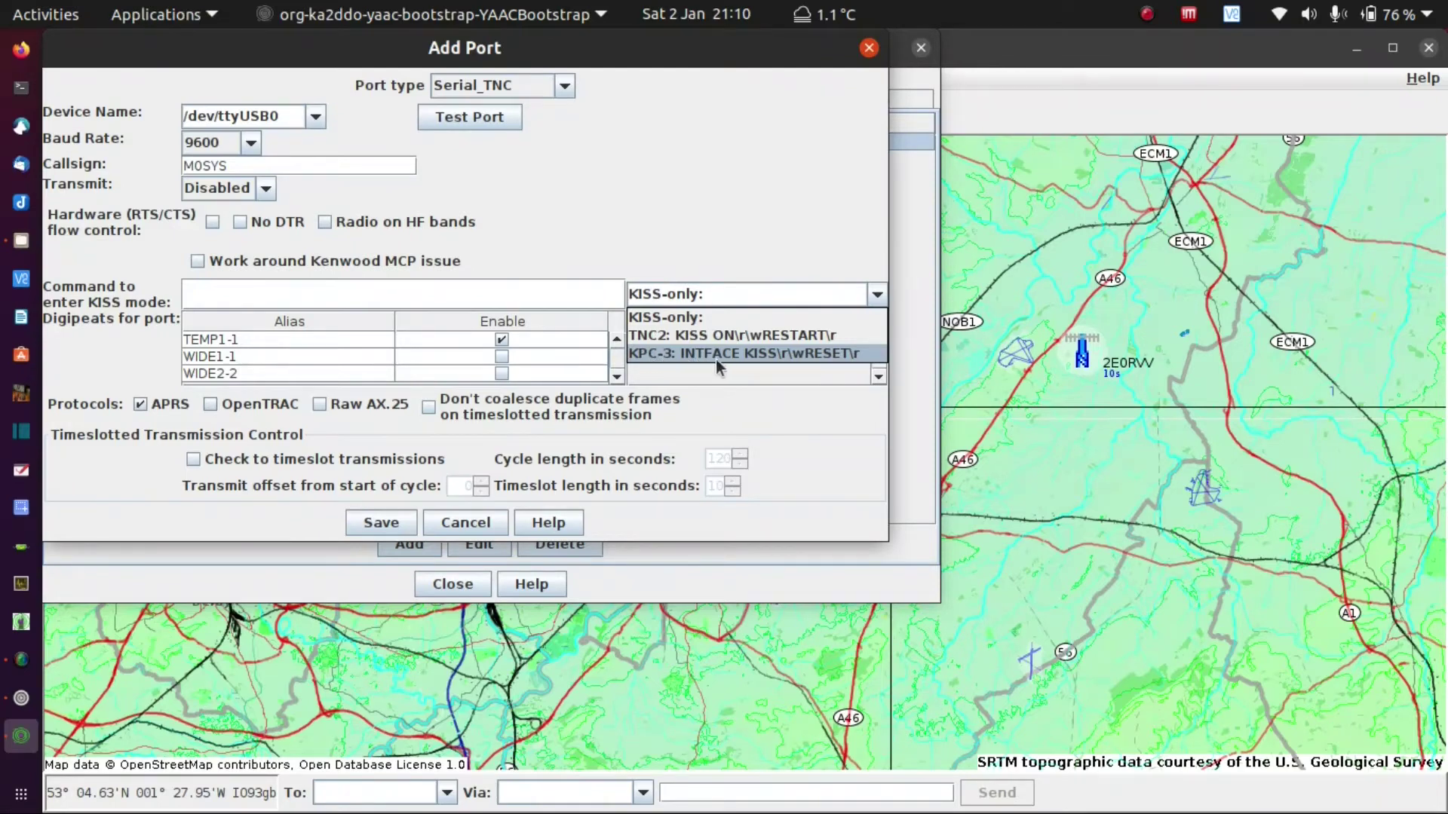
{"action": "left_click", "coordinate": [794, 356]}
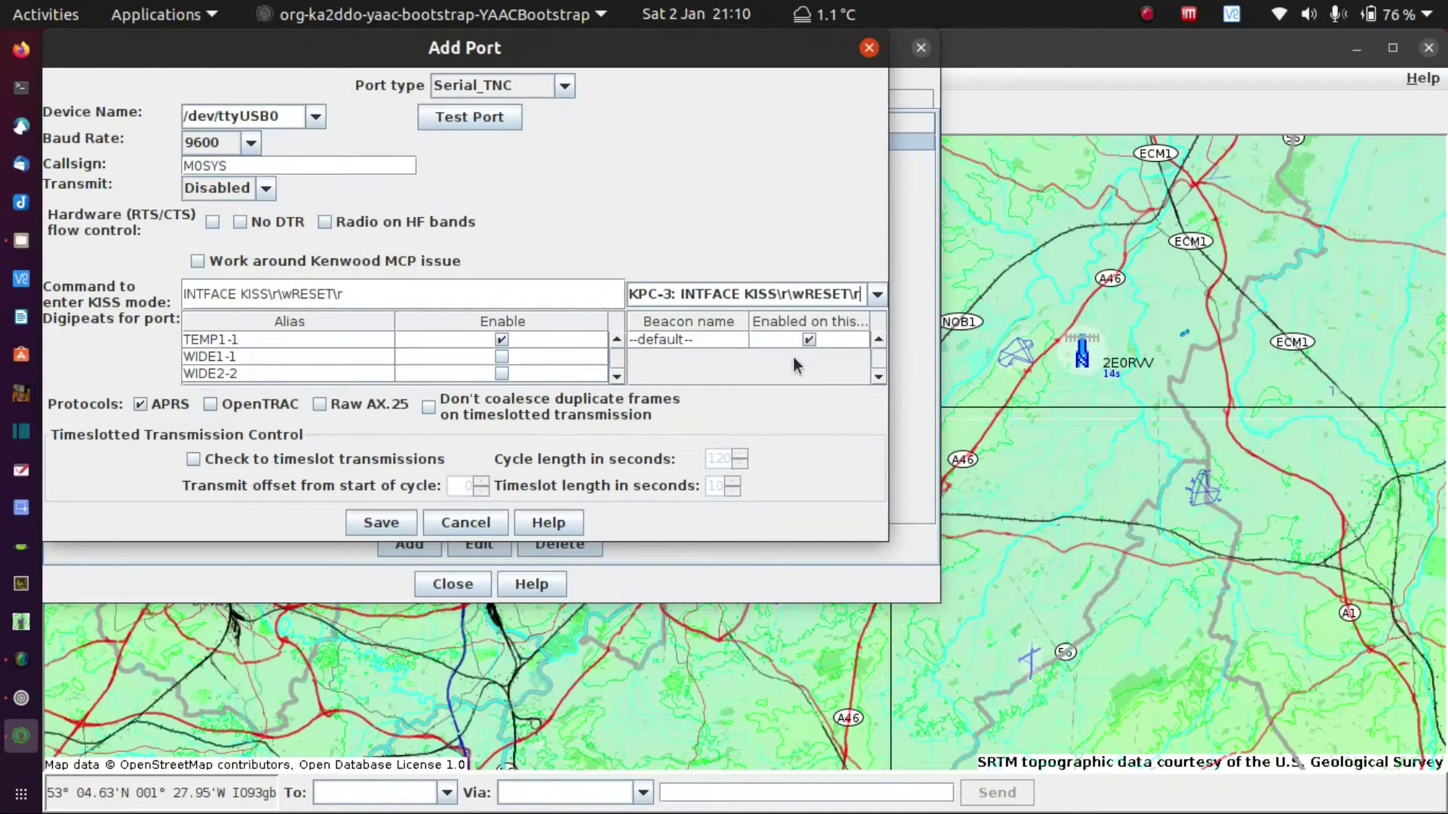
{"action": "left_click", "coordinate": [874, 300]}
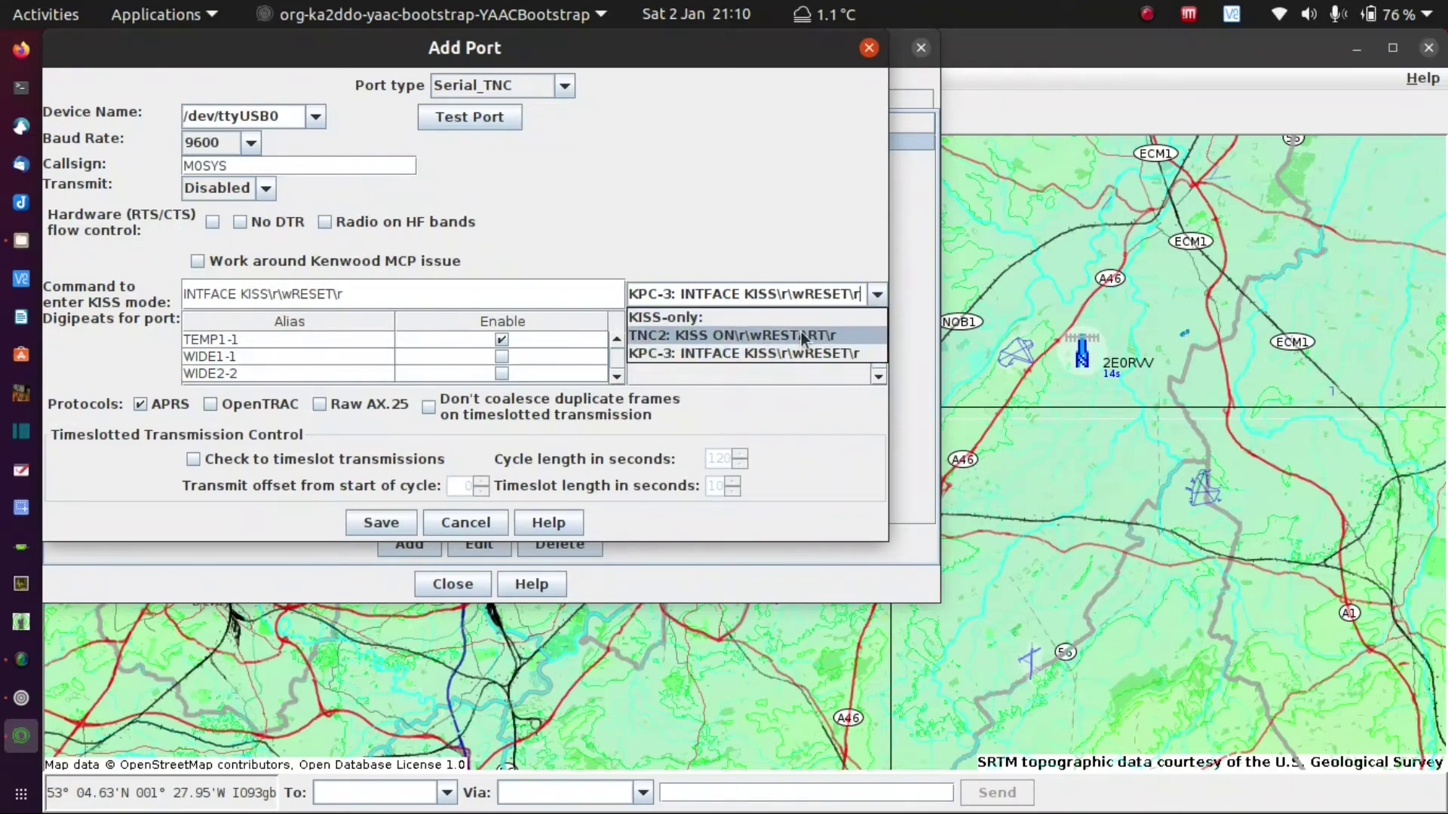
{"action": "left_click", "coordinate": [801, 333]}
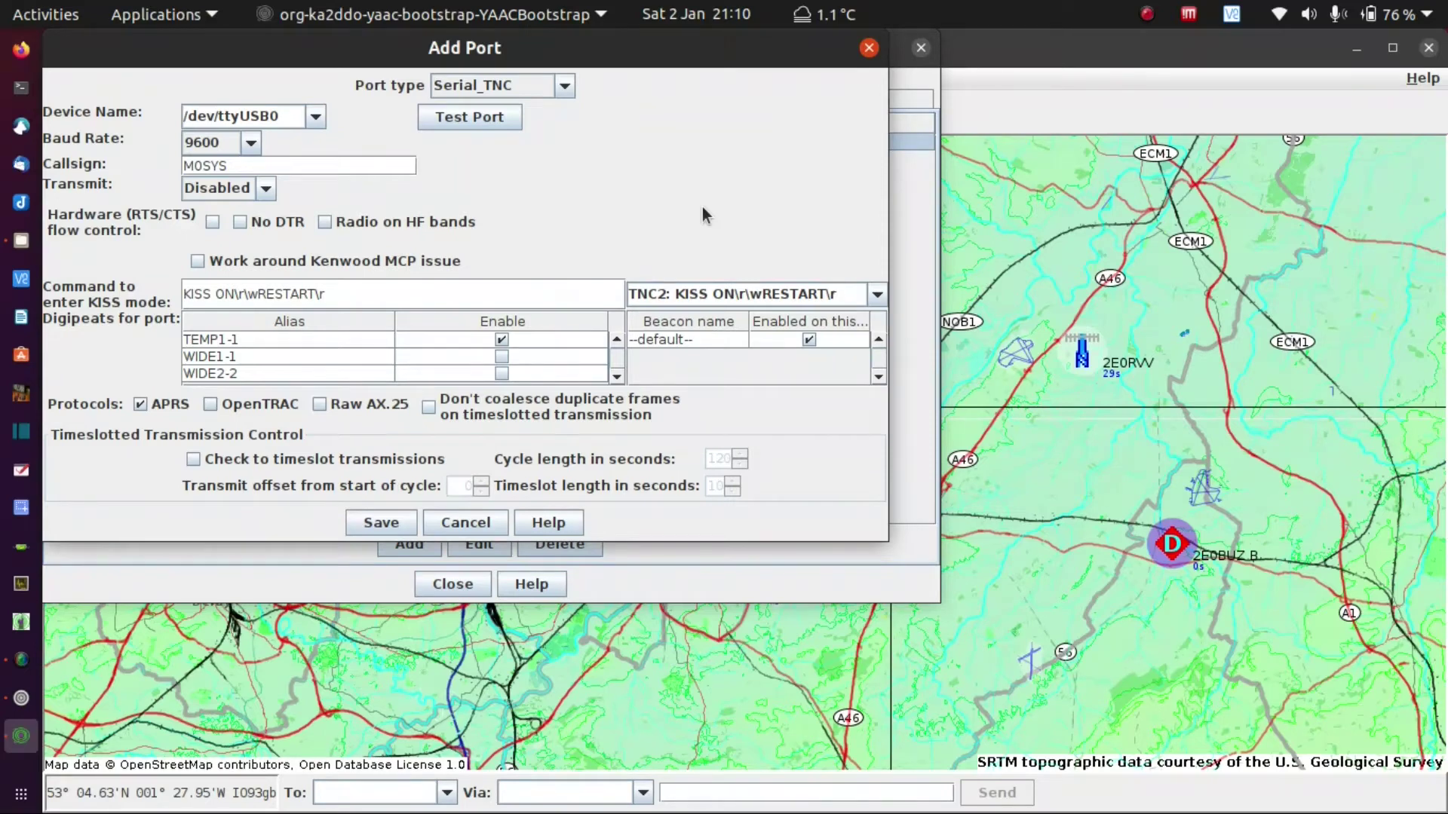
Step: Save the Serial_TNC port as Port2 beside the APRS-IS port and close Configure
{"action": "left_click", "coordinate": [368, 527]}
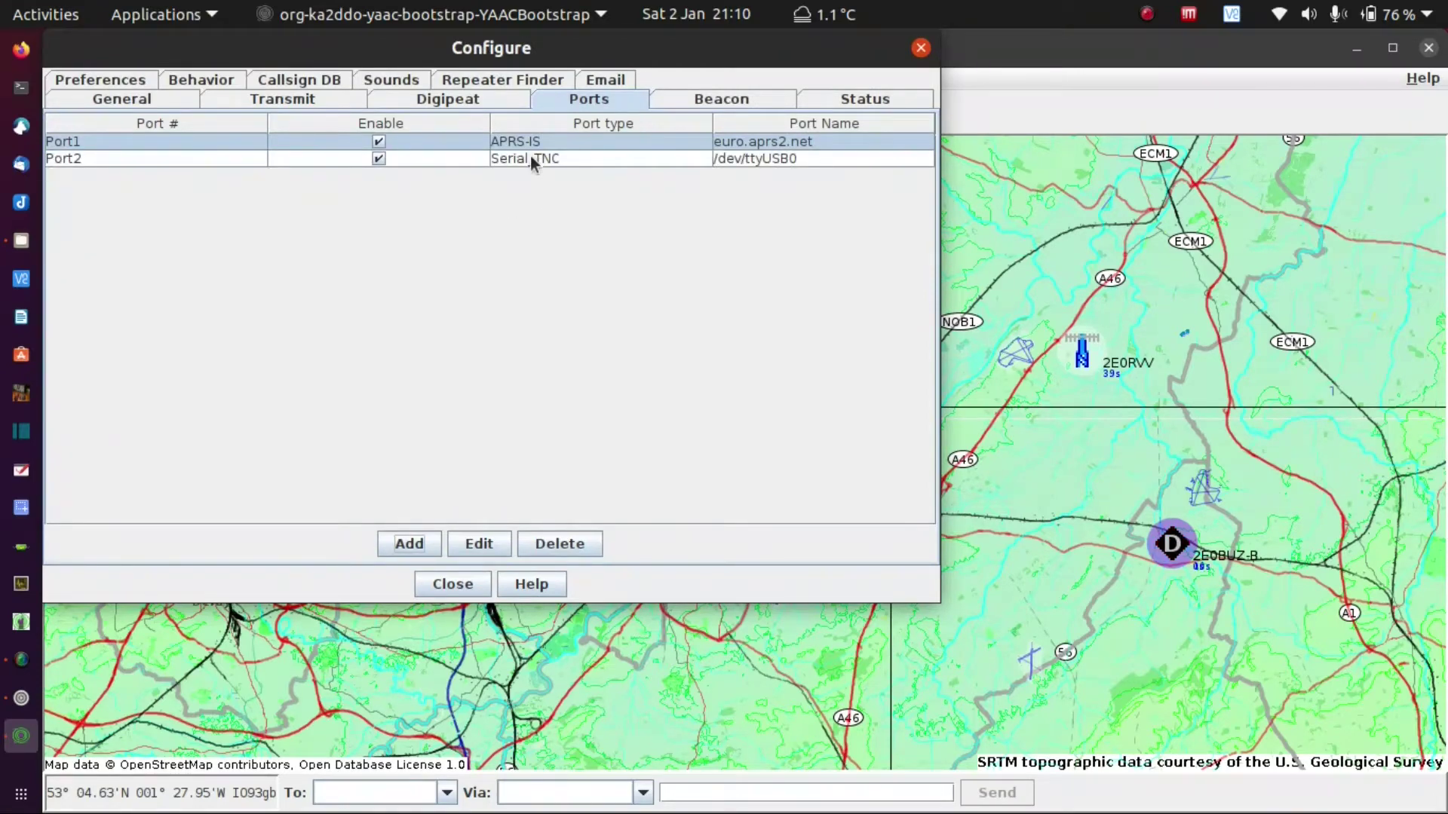
{"action": "left_click", "coordinate": [532, 160]}
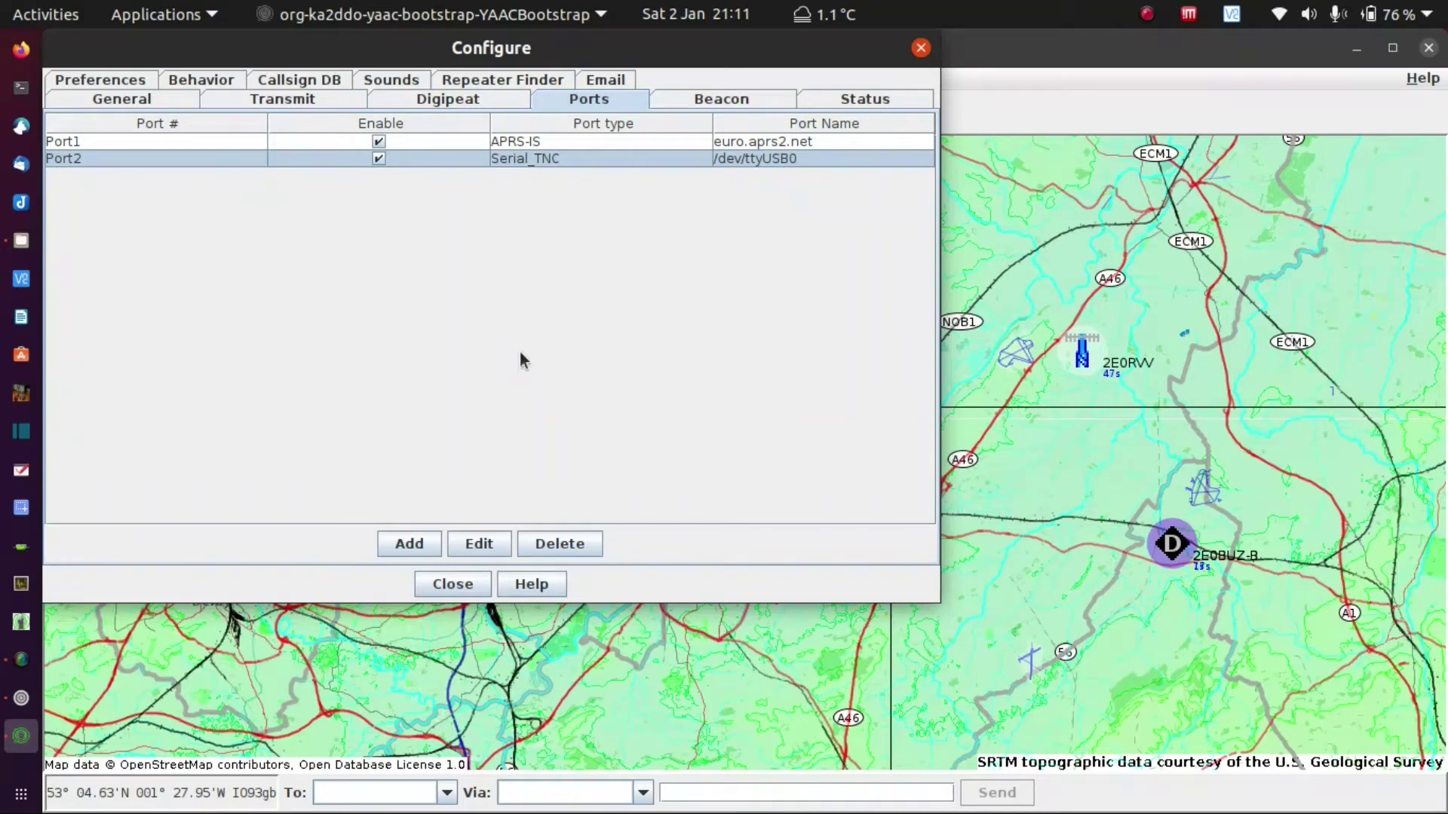
{"action": "left_click", "coordinate": [462, 579]}
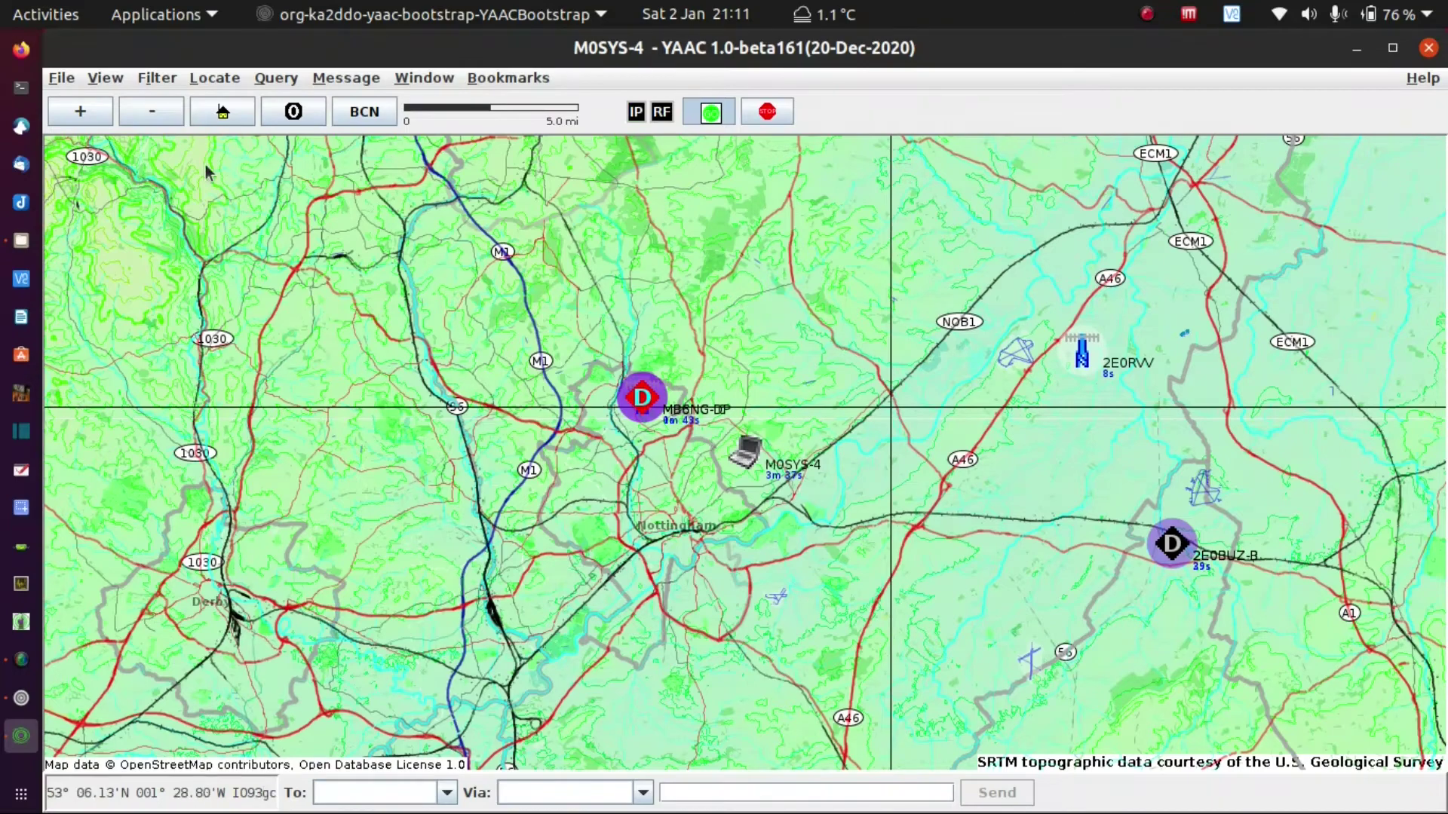
{"action": "left_click", "coordinate": [119, 80]}
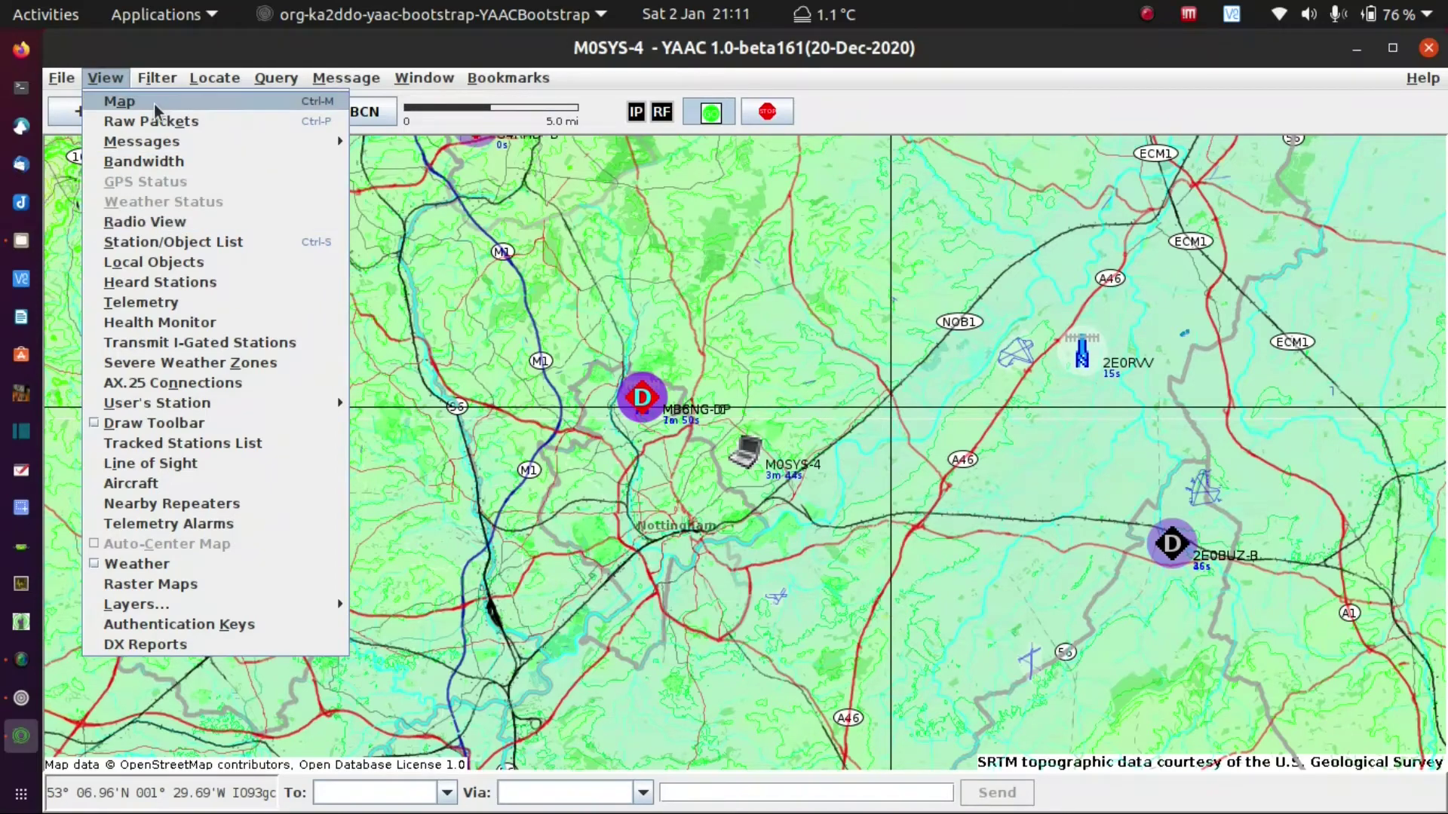
{"action": "mouse_move", "coordinate": [155, 84]}
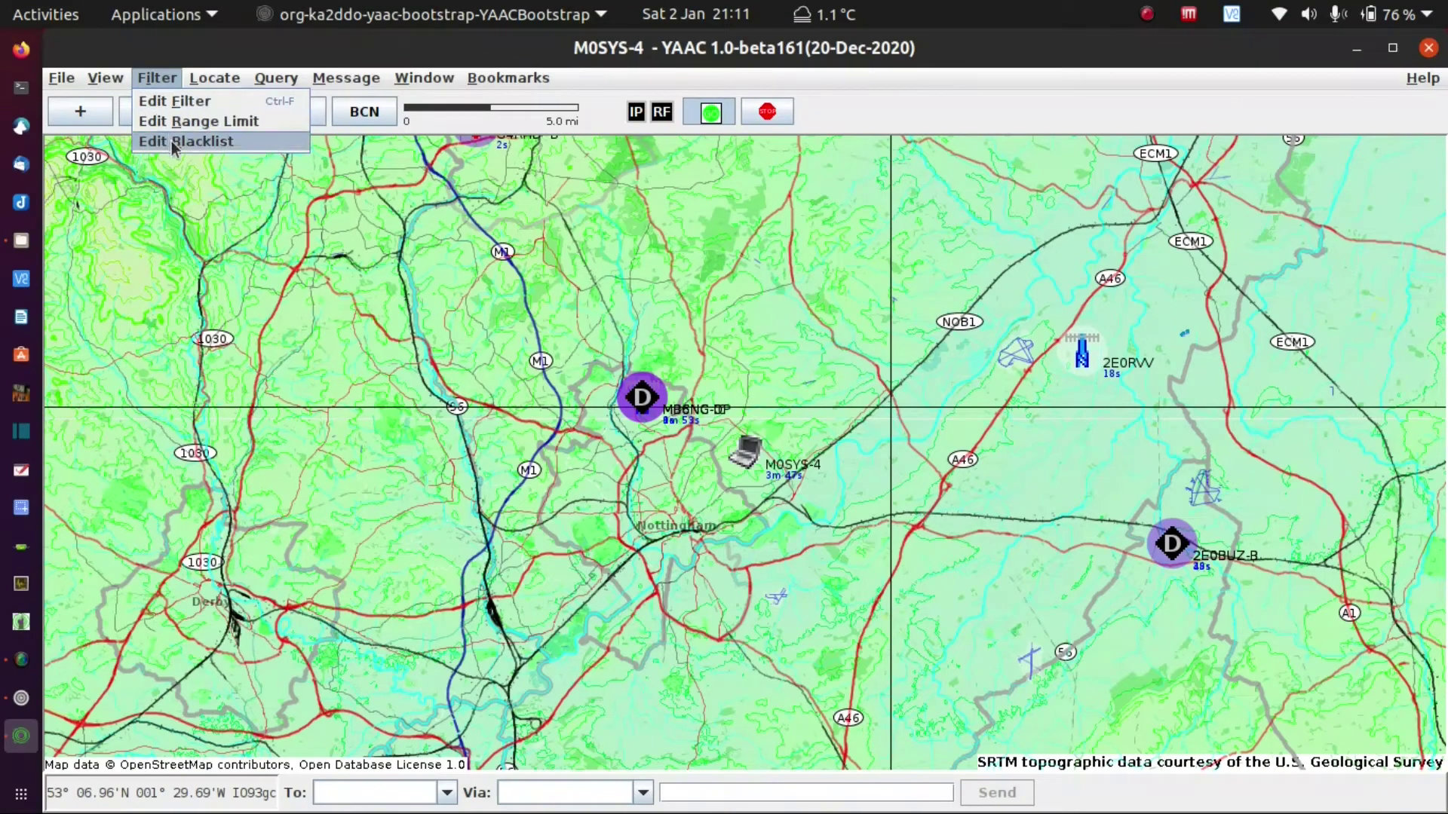
{"action": "mouse_move", "coordinate": [283, 82]}
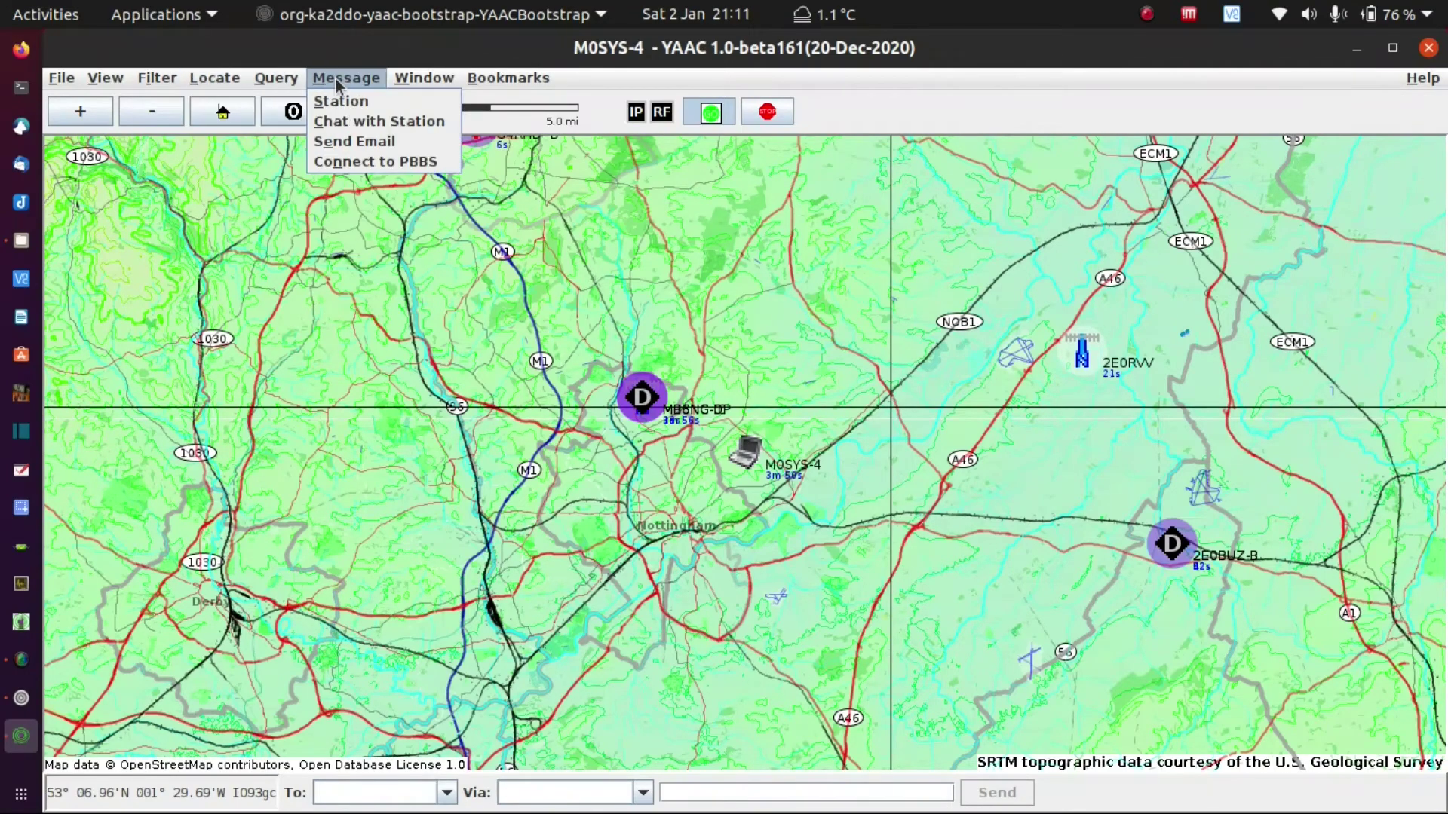
{"action": "key", "text": "Right"}
{"action": "mouse_move", "coordinate": [106, 79]}
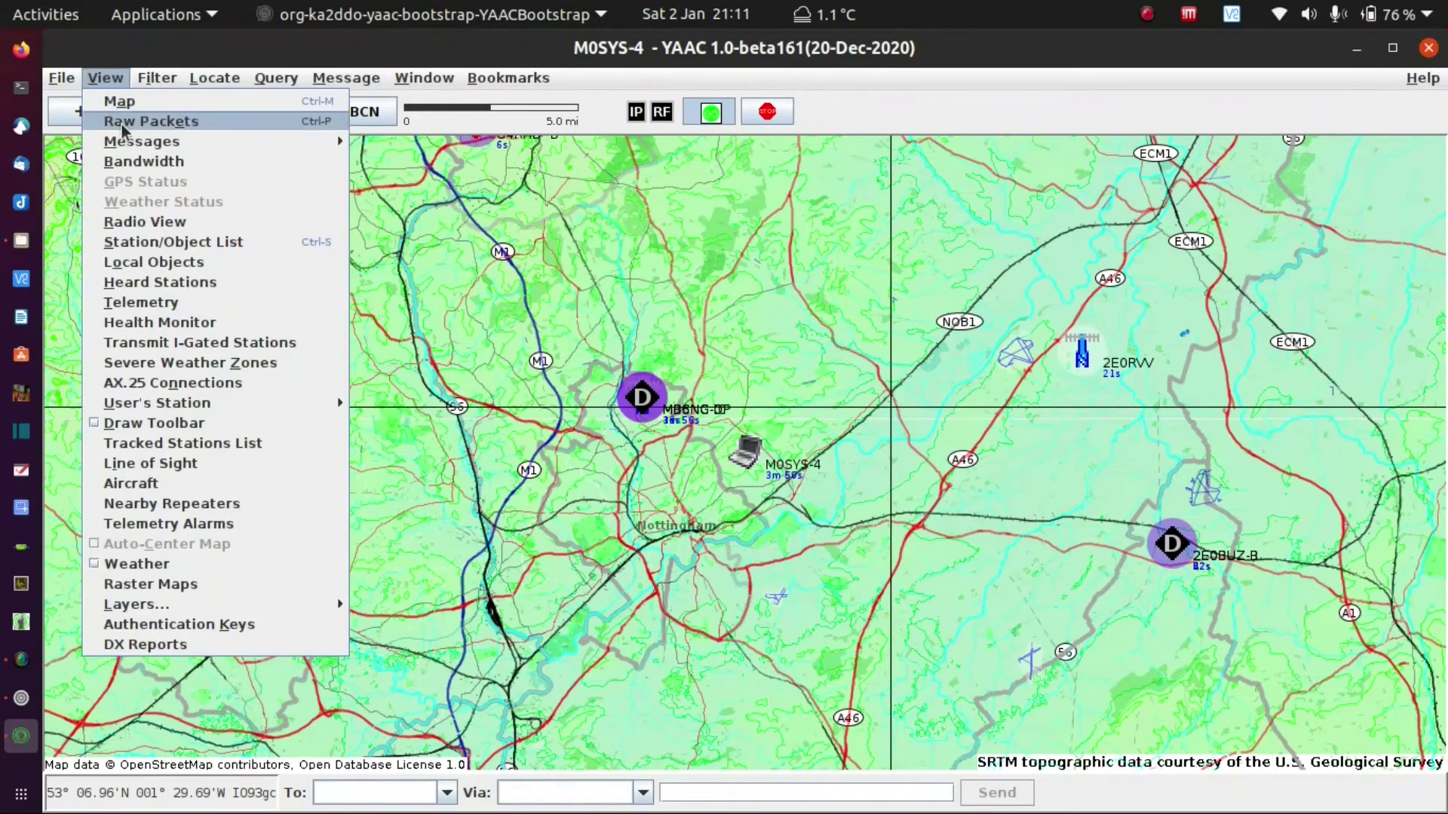
{"action": "mouse_move", "coordinate": [173, 144]}
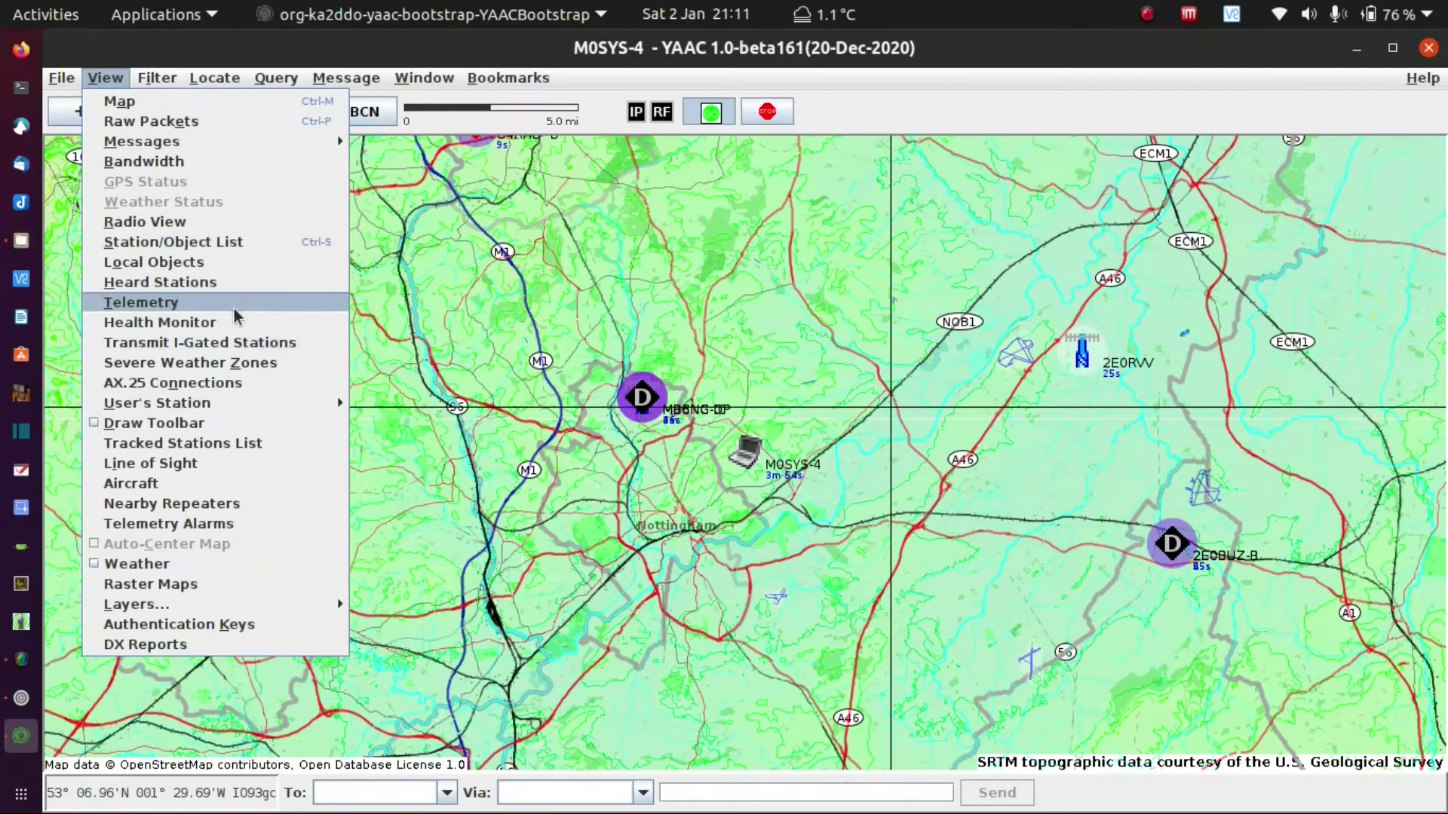
{"action": "left_click", "coordinate": [227, 285]}
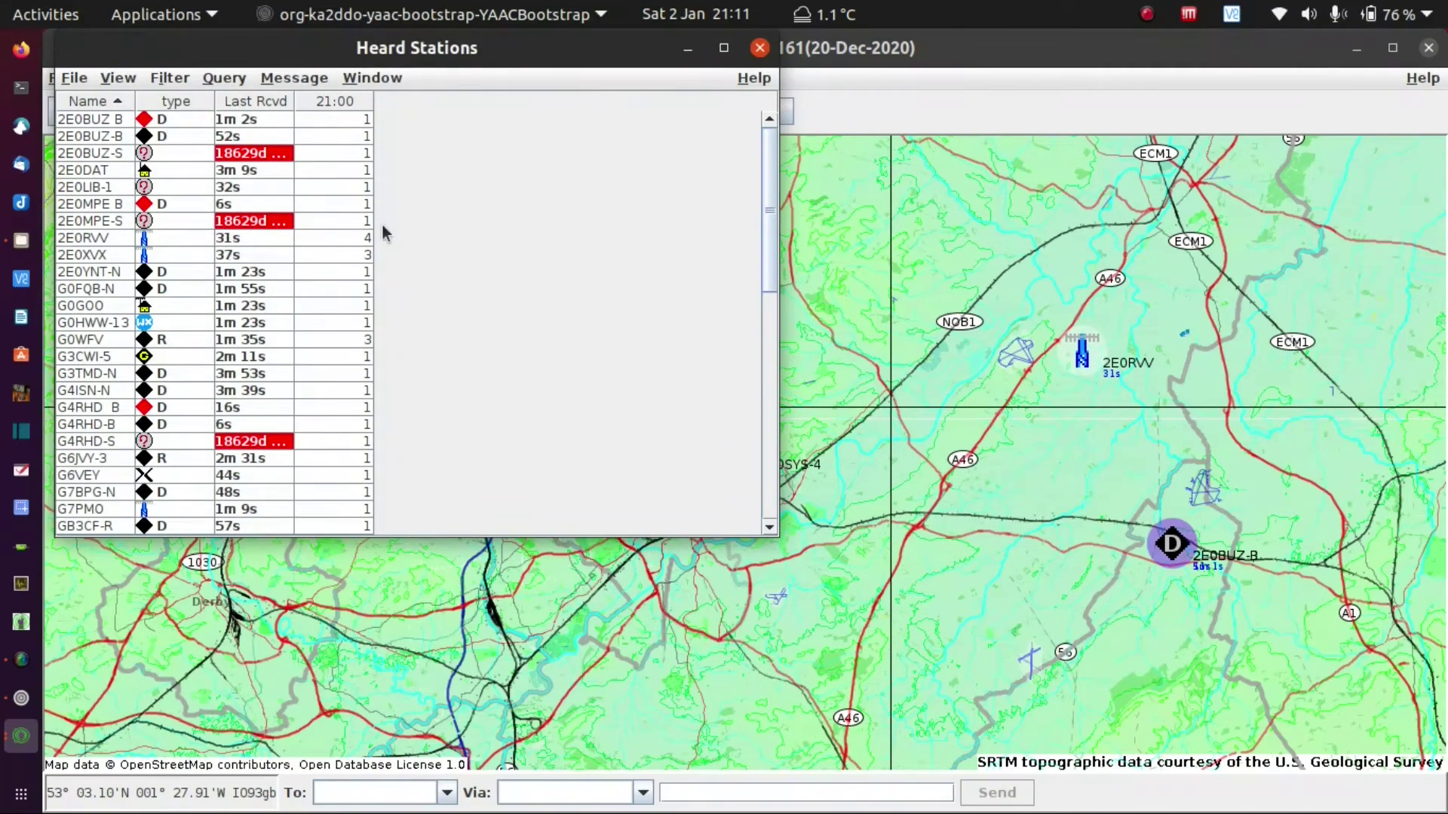
{"action": "left_click", "coordinate": [760, 49]}
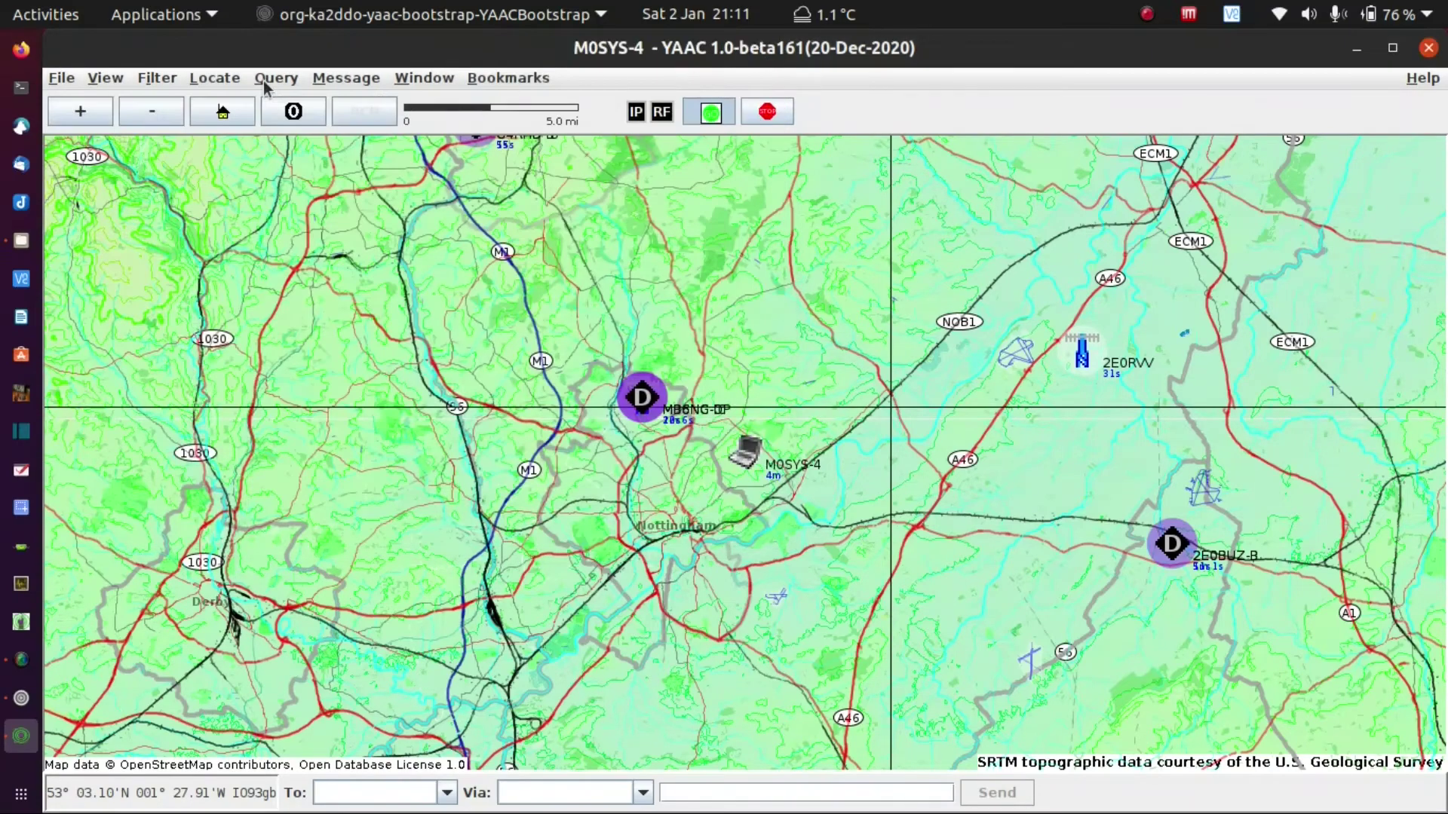
{"action": "left_click", "coordinate": [111, 80]}
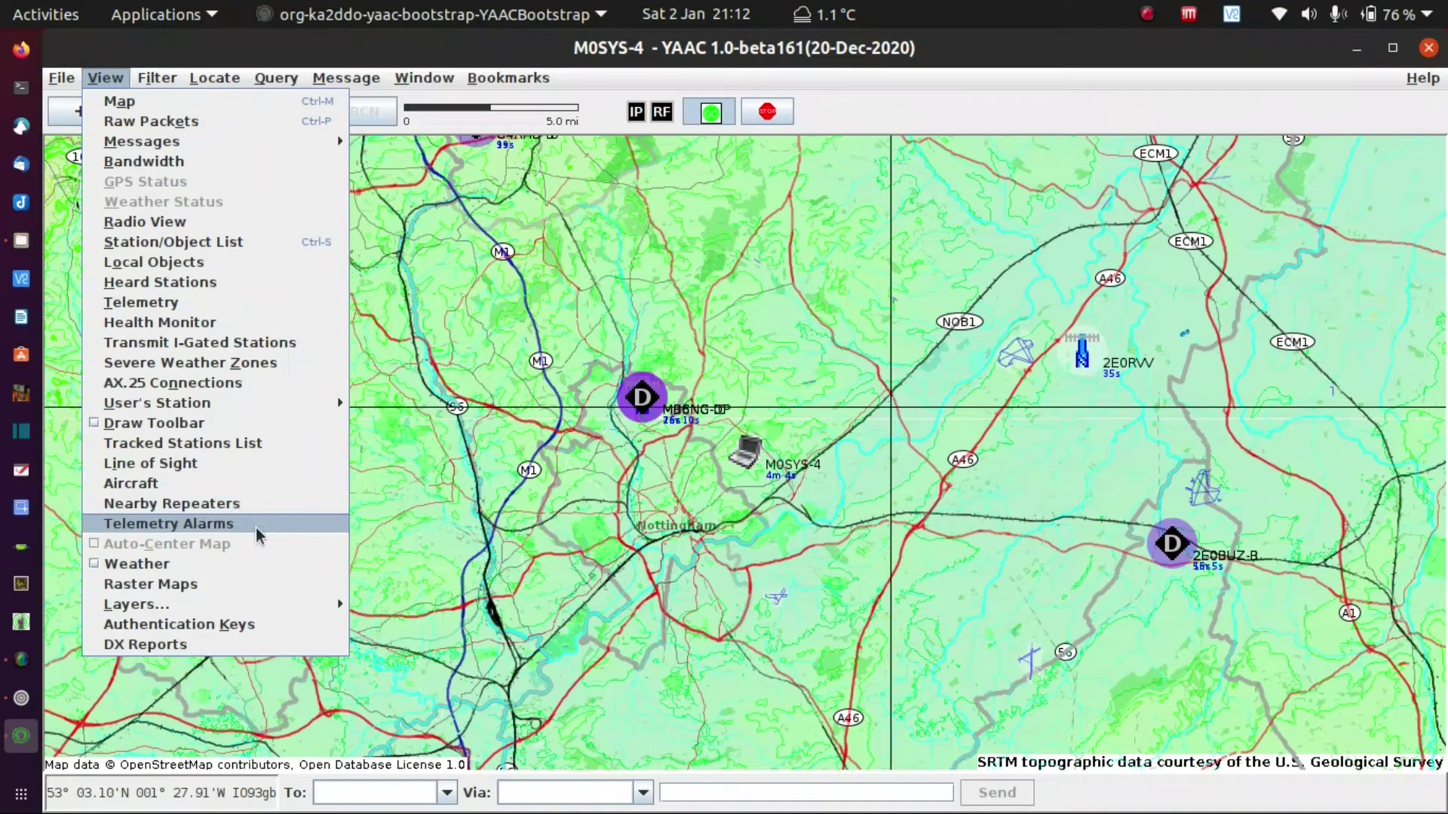
{"action": "mouse_move", "coordinate": [262, 604]}
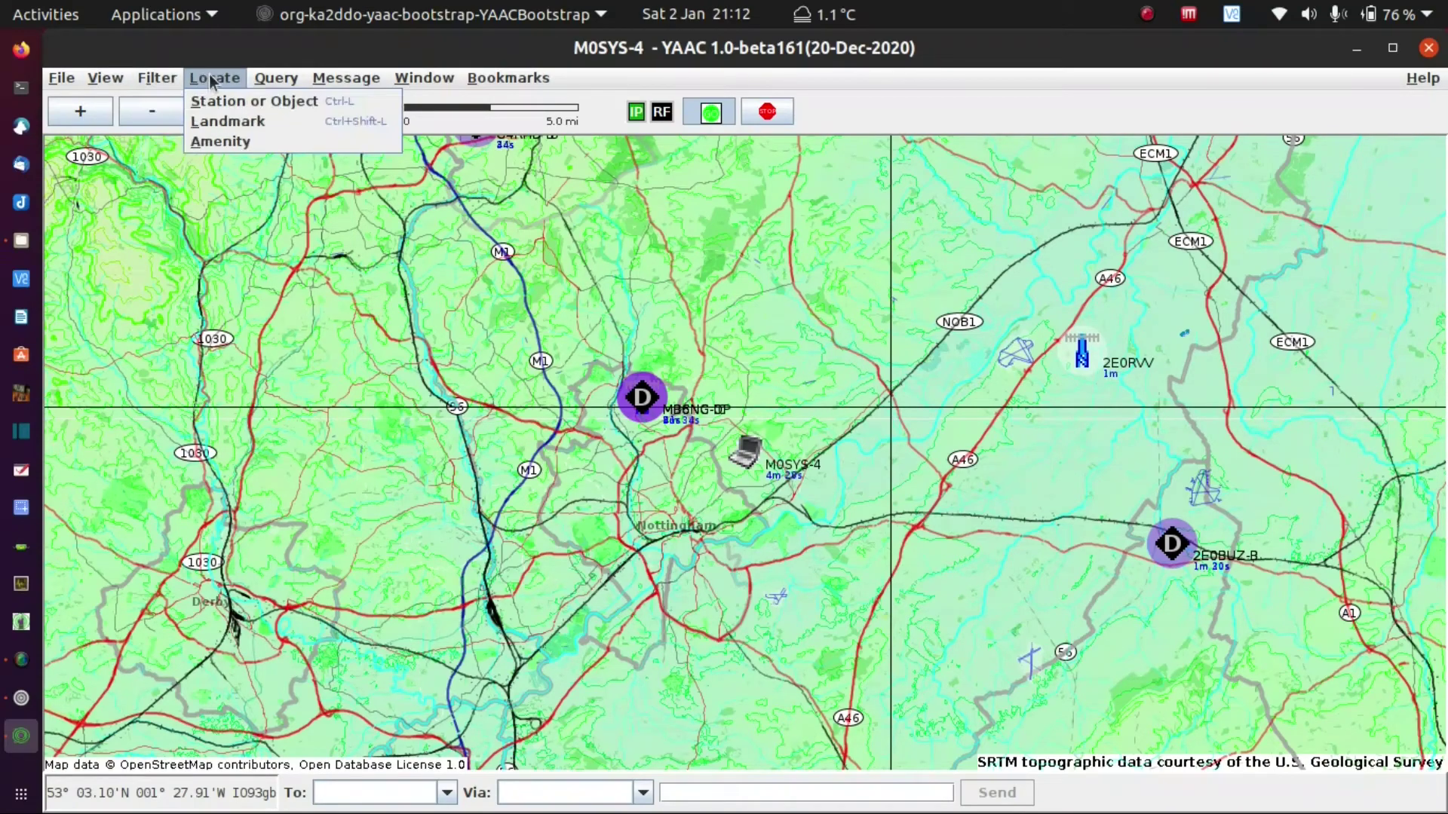
{"action": "mouse_move", "coordinate": [57, 78]}
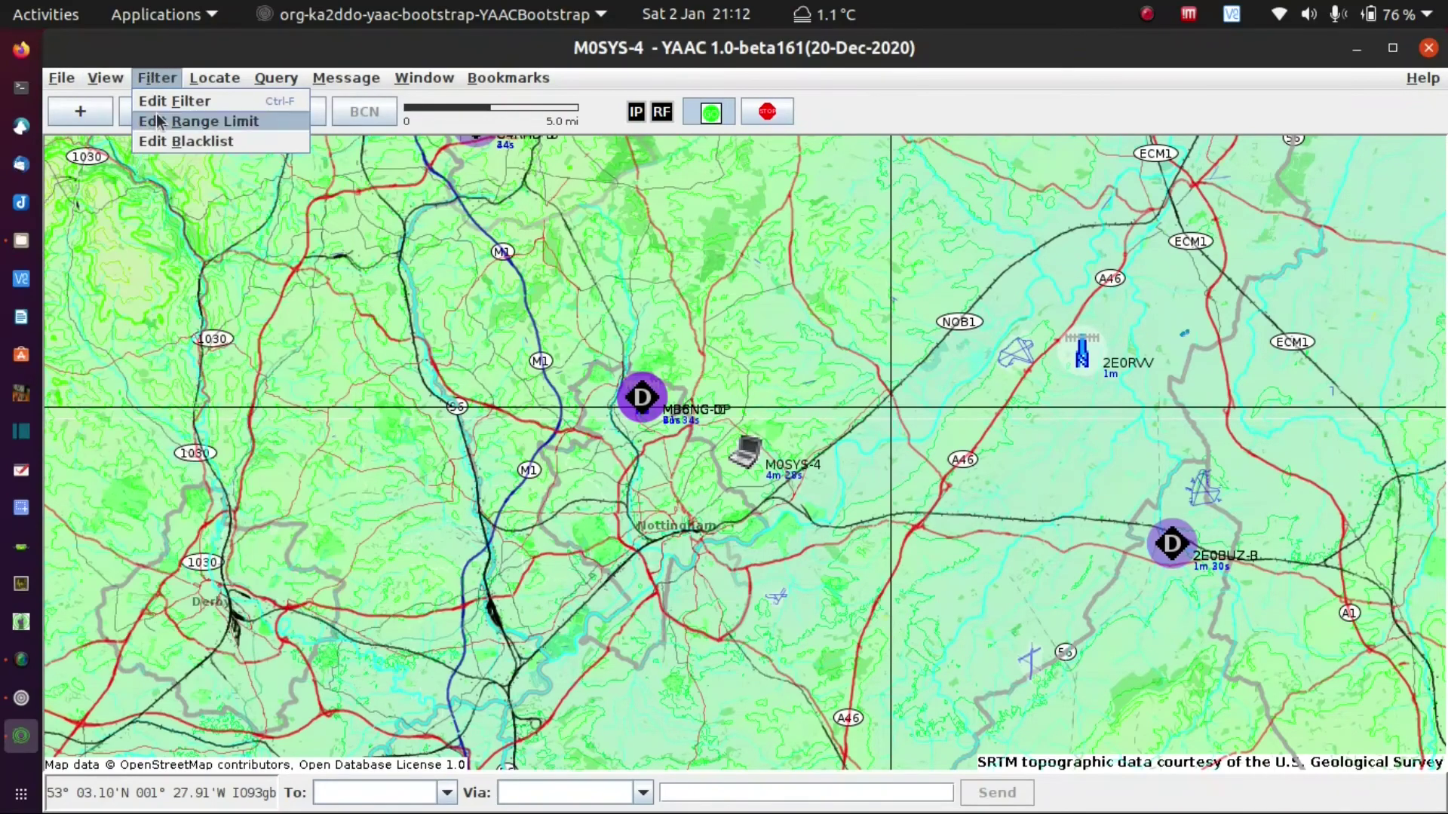
{"action": "left_click", "coordinate": [151, 98]}
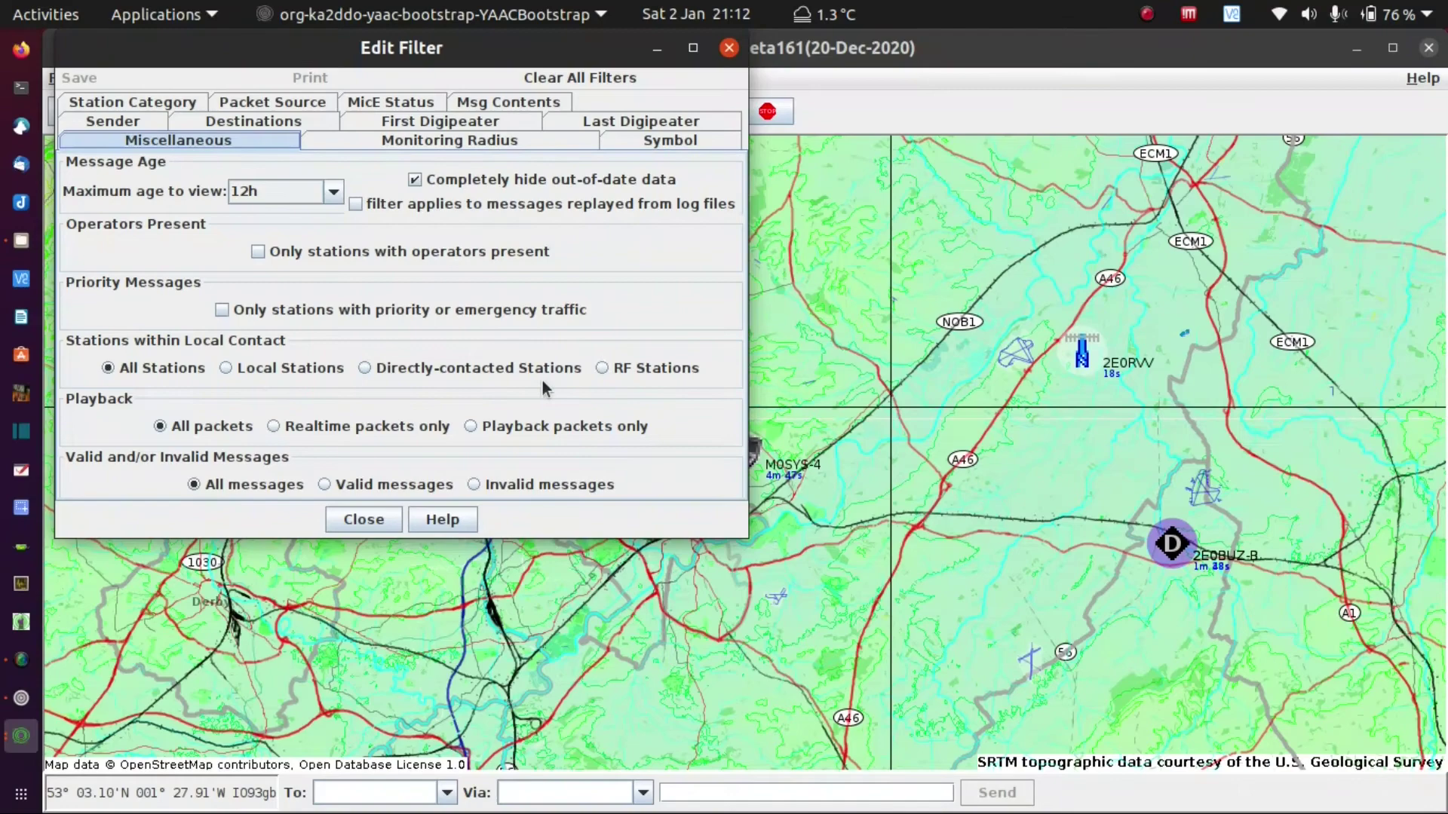
{"action": "left_click", "coordinate": [602, 369]}
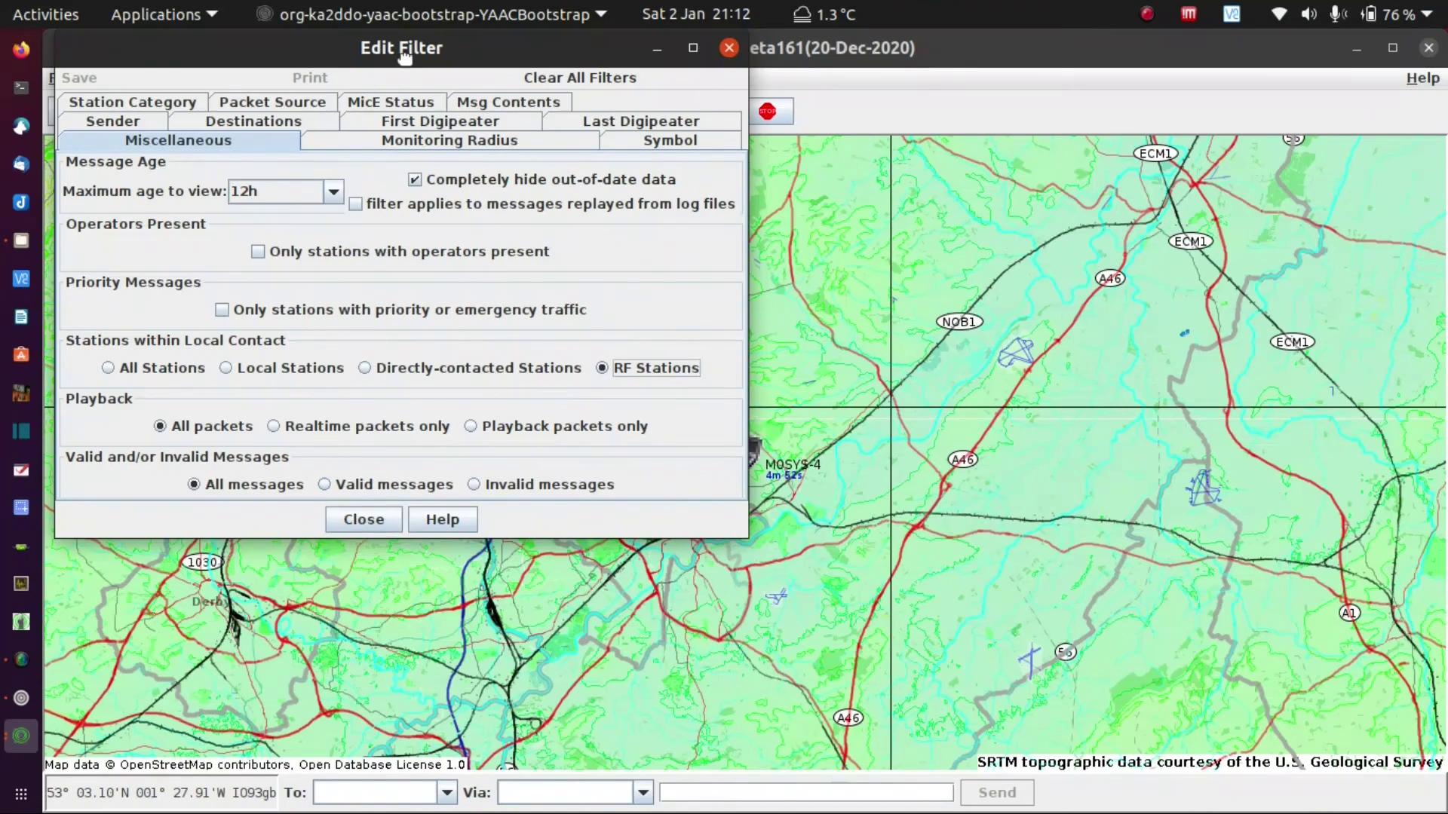
{"action": "mouse_move", "coordinate": [404, 57]}
{"action": "left_mouse_down"}
{"action": "mouse_move", "coordinate": [571, 414]}
{"action": "mouse_move", "coordinate": [119, 392]}
{"action": "mouse_move", "coordinate": [440, 142]}
{"action": "mouse_move", "coordinate": [551, 125]}
{"action": "left_mouse_up"}
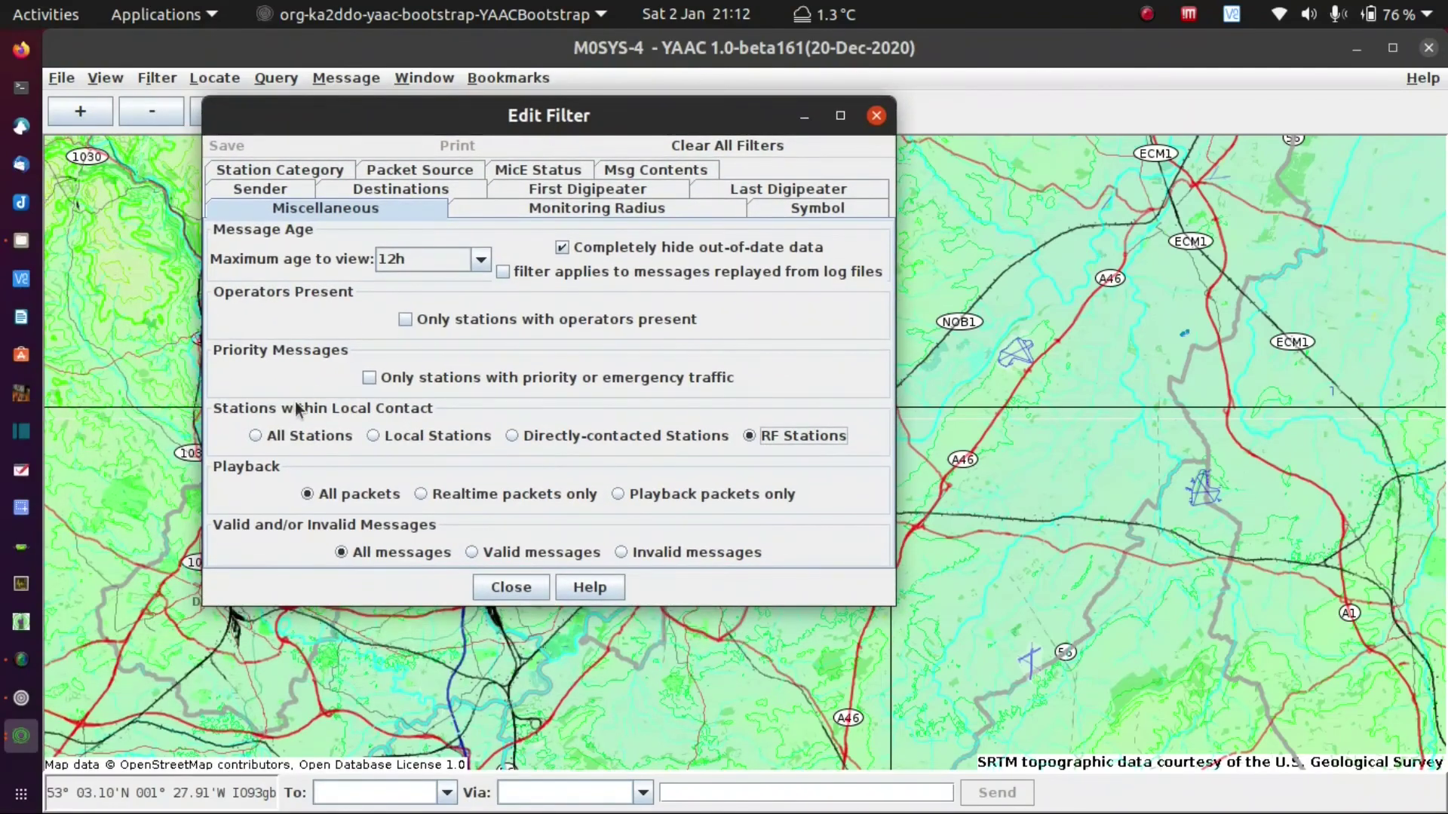
{"action": "left_click", "coordinate": [256, 436]}
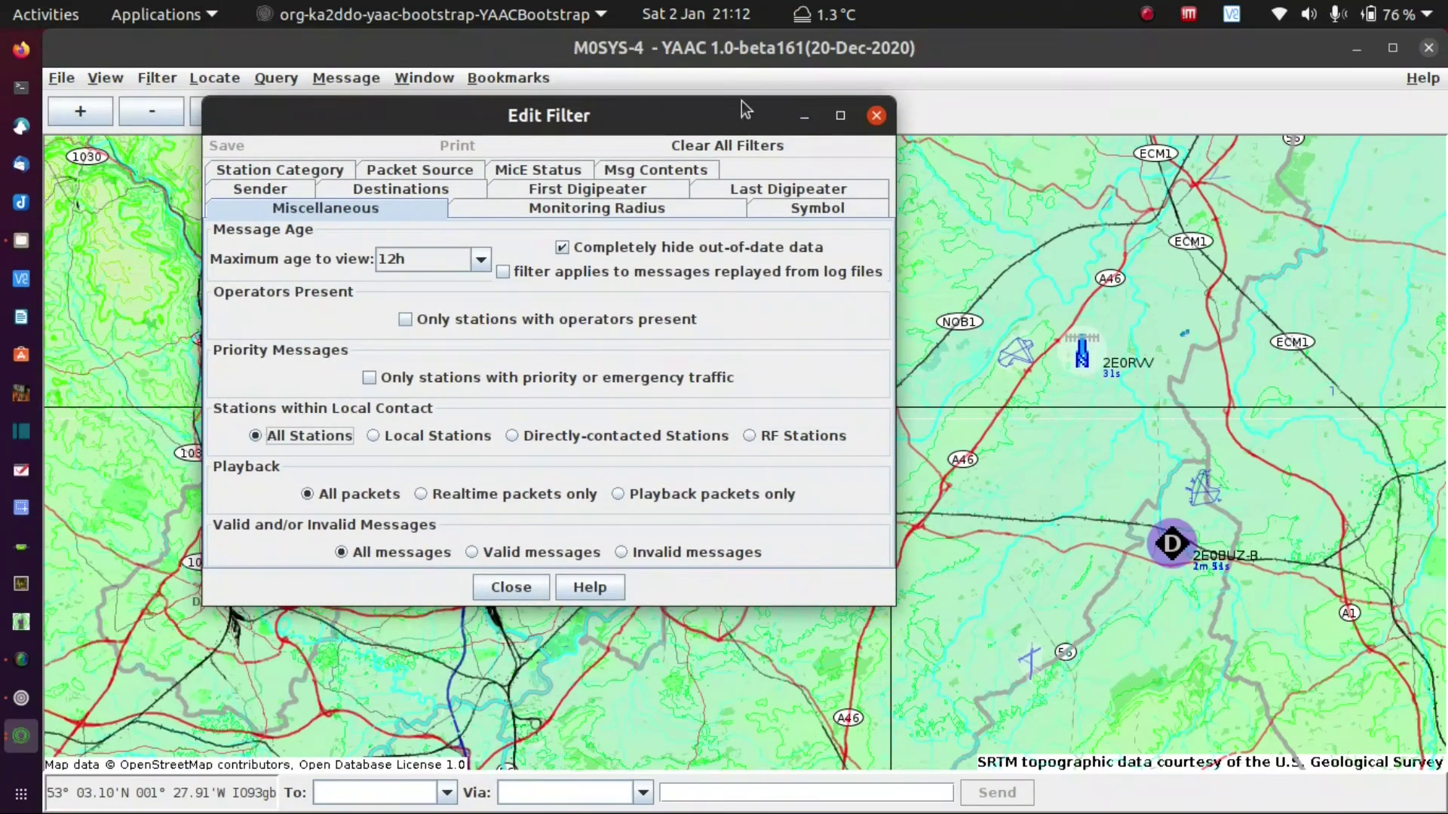
{"action": "left_click", "coordinate": [875, 116]}
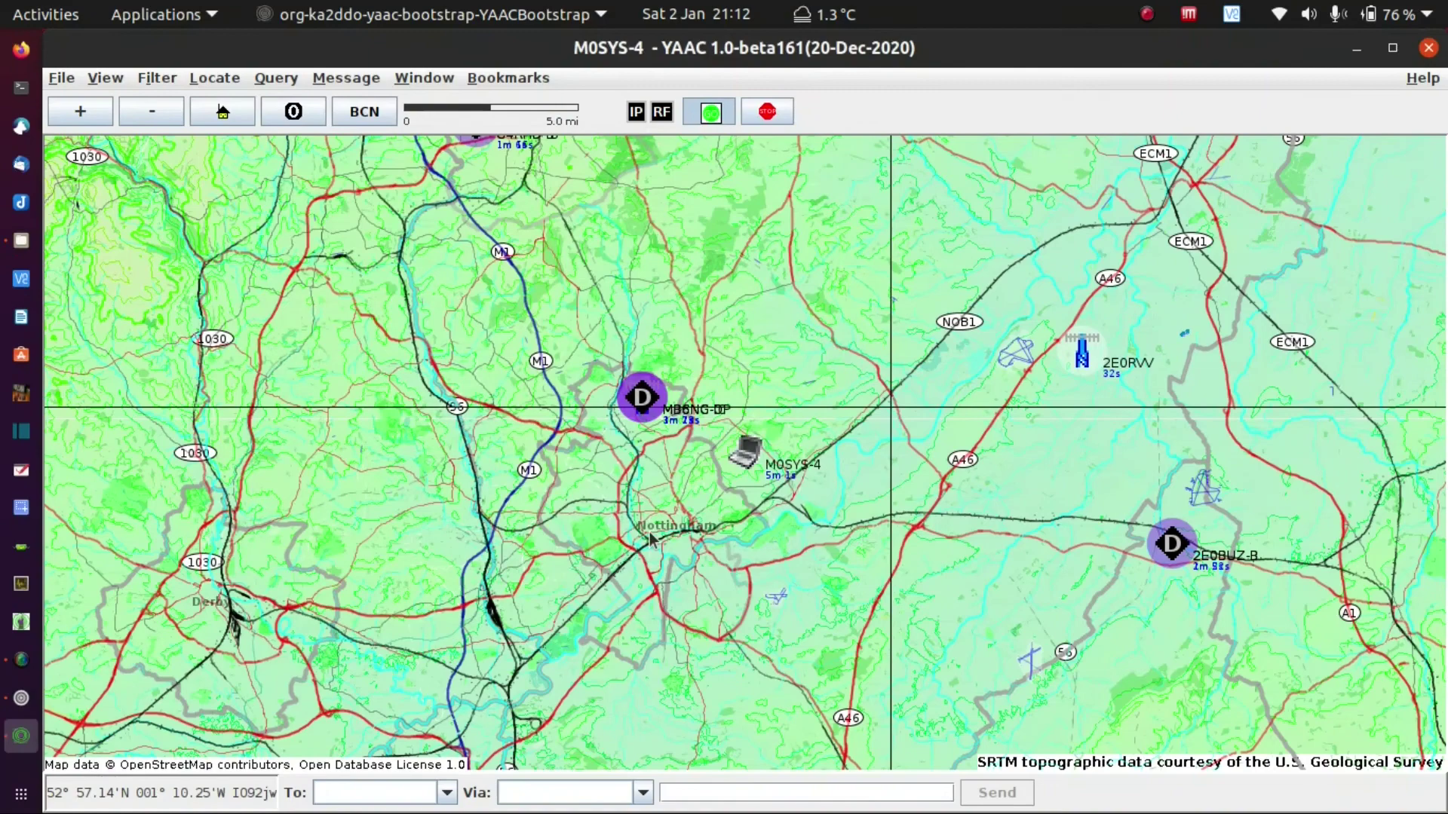